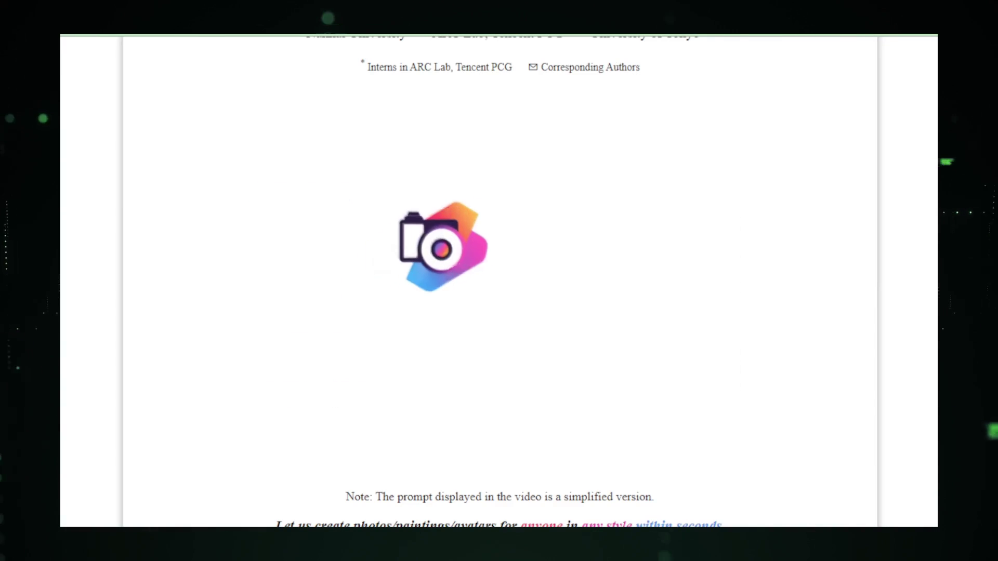
scroll(499, 281, "down", 1)
scroll(499, 281, "down", 4)
scroll(500, 280, "down", 2)
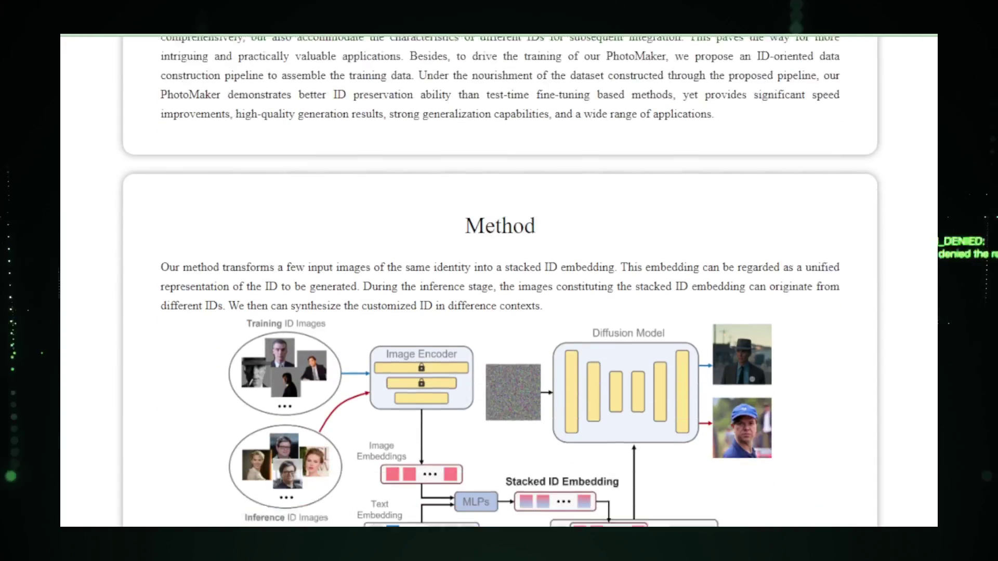
scroll(499, 312, "down", 2)
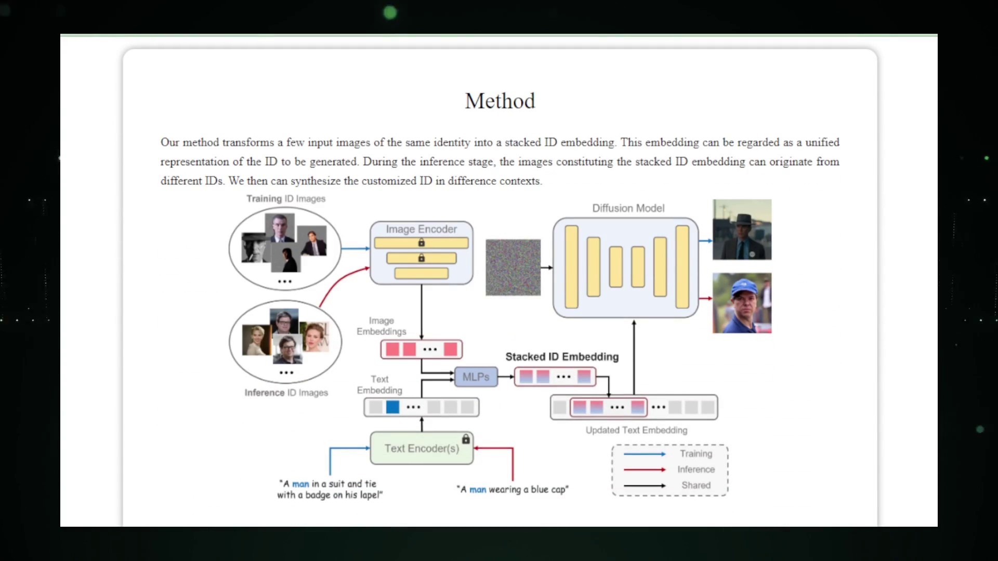
scroll(499, 312, "down", 1)
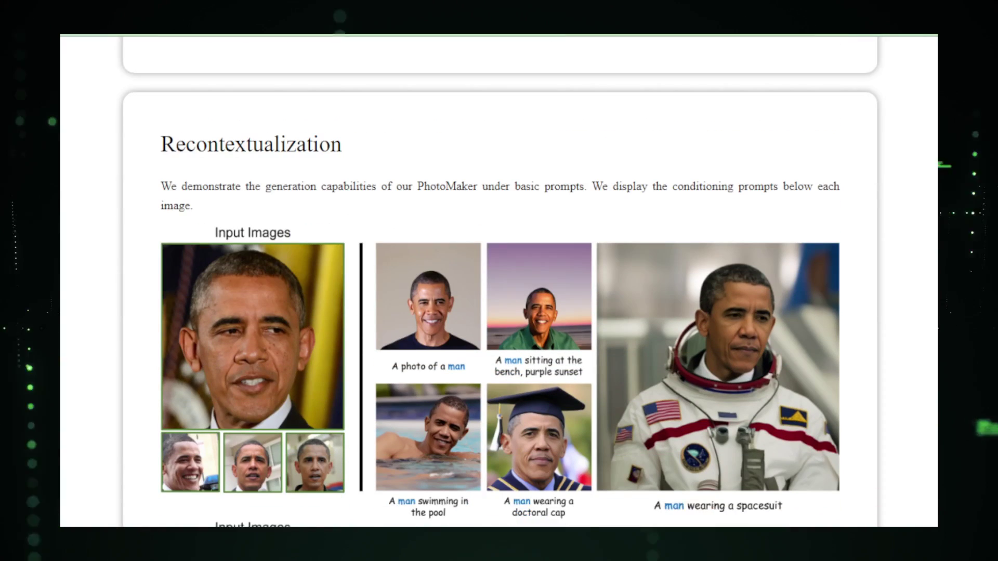
scroll(499, 313, "down", 1)
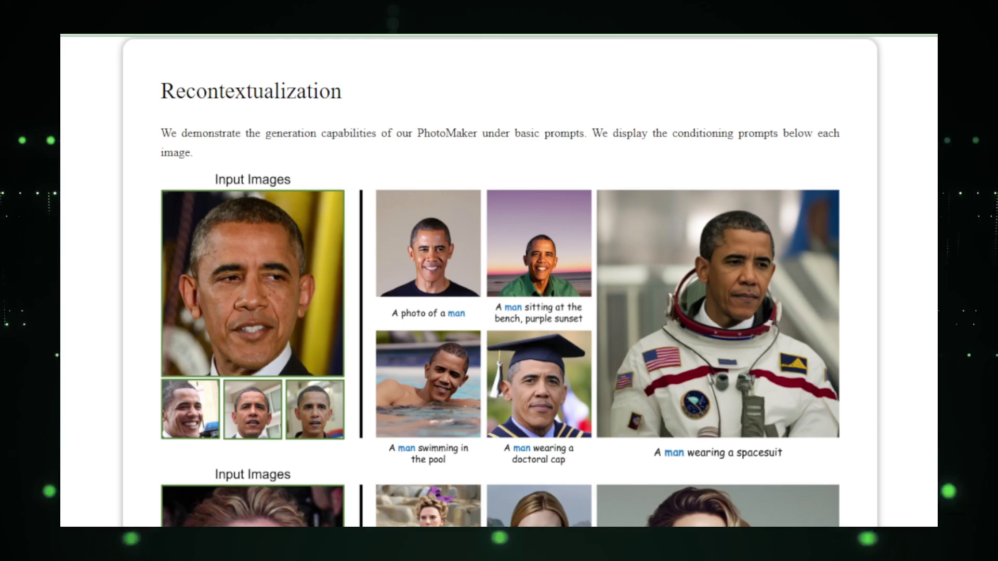
scroll(499, 281, "down", 1)
scroll(499, 281, "down", 2)
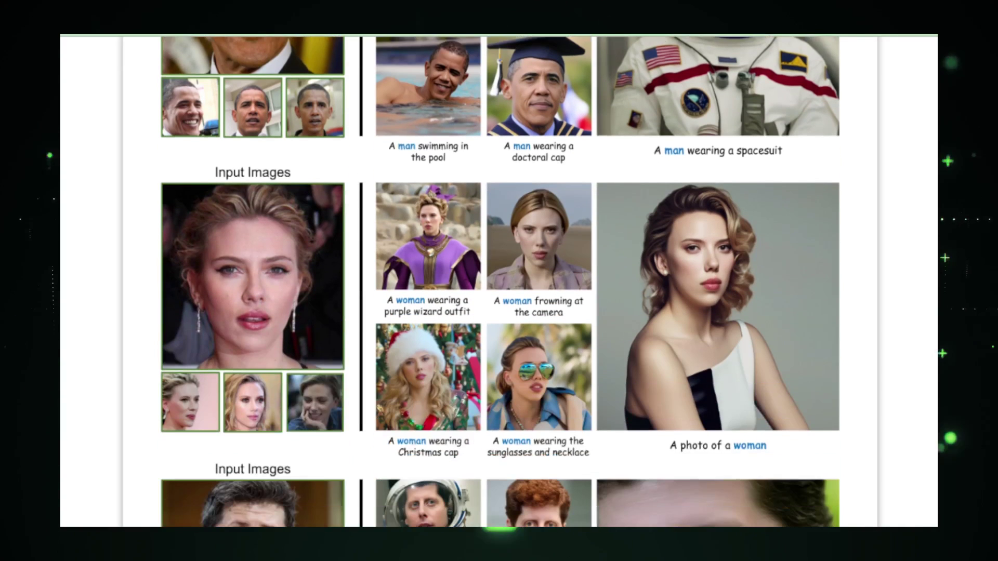
scroll(499, 282, "down", 1)
scroll(500, 281, "down", 2)
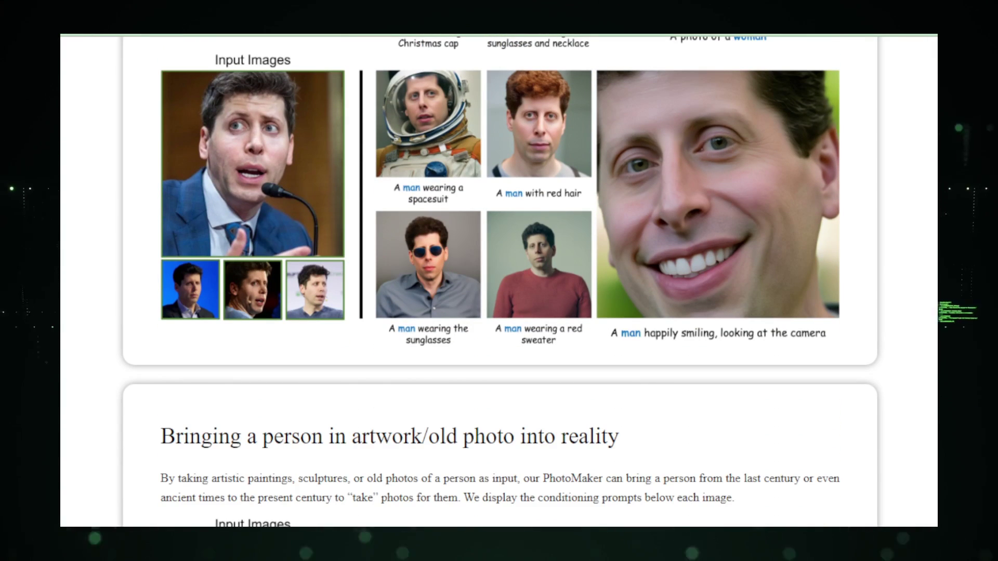
scroll(499, 281, "down", 5)
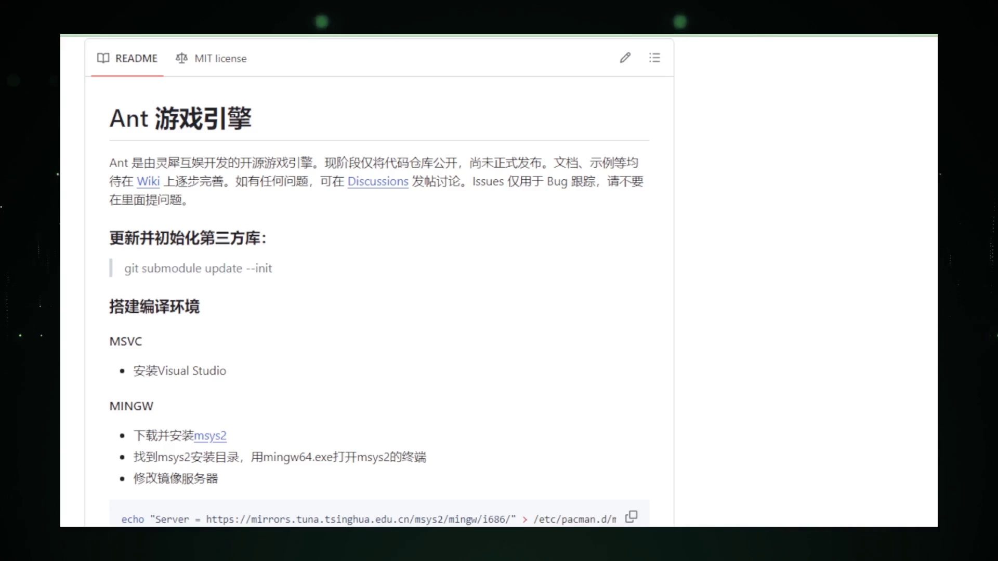
scroll(367, 281, "down", 1)
scroll(367, 281, "down", 1)
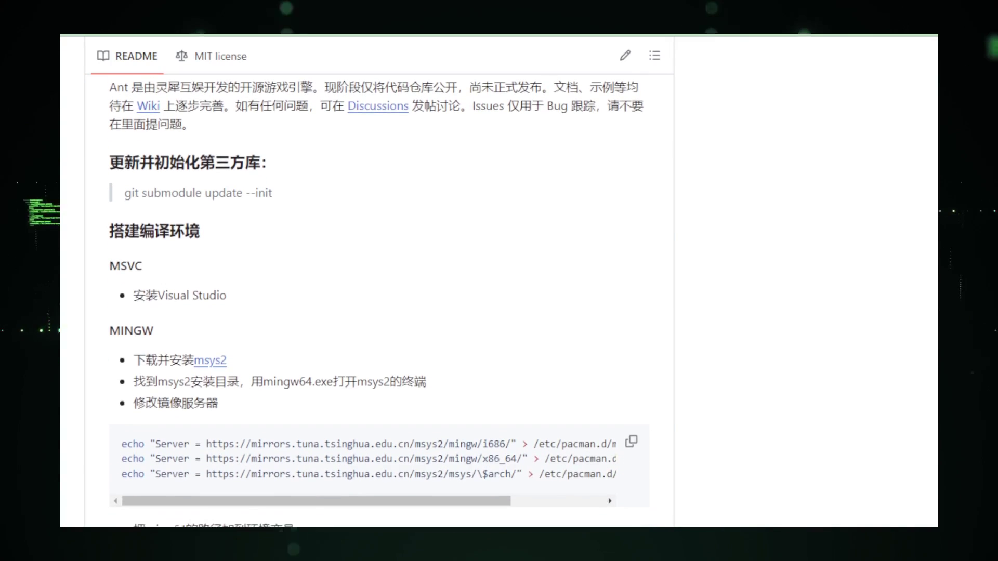
scroll(366, 281, "down", 1)
scroll(367, 281, "down", 1)
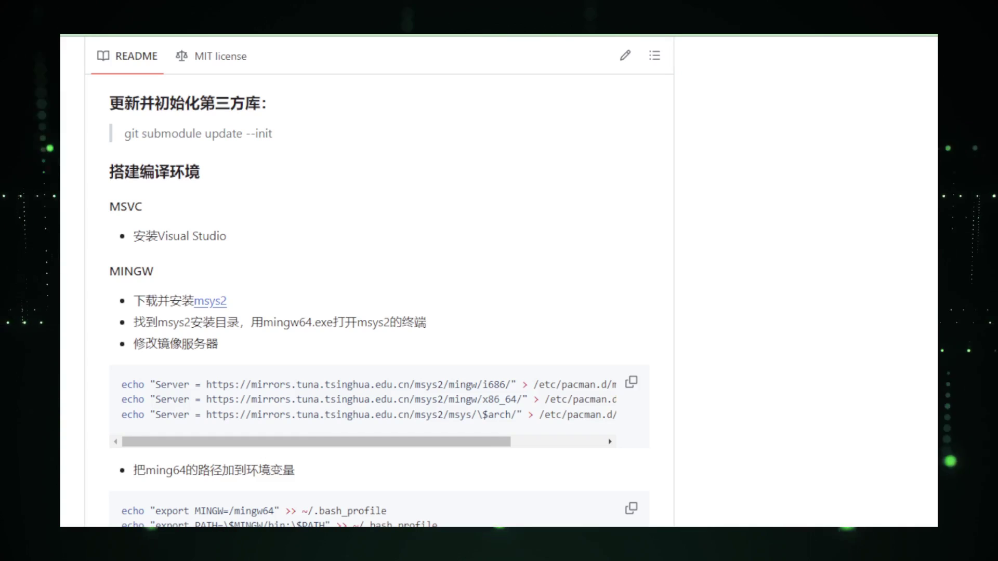
scroll(367, 281, "down", 1)
scroll(367, 281, "down", 1)
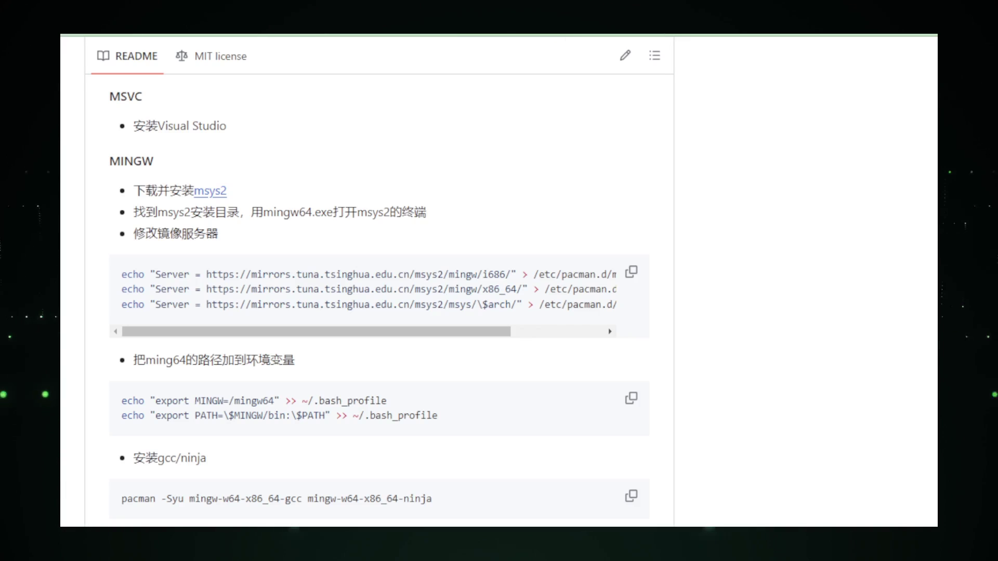
scroll(366, 281, "down", 1)
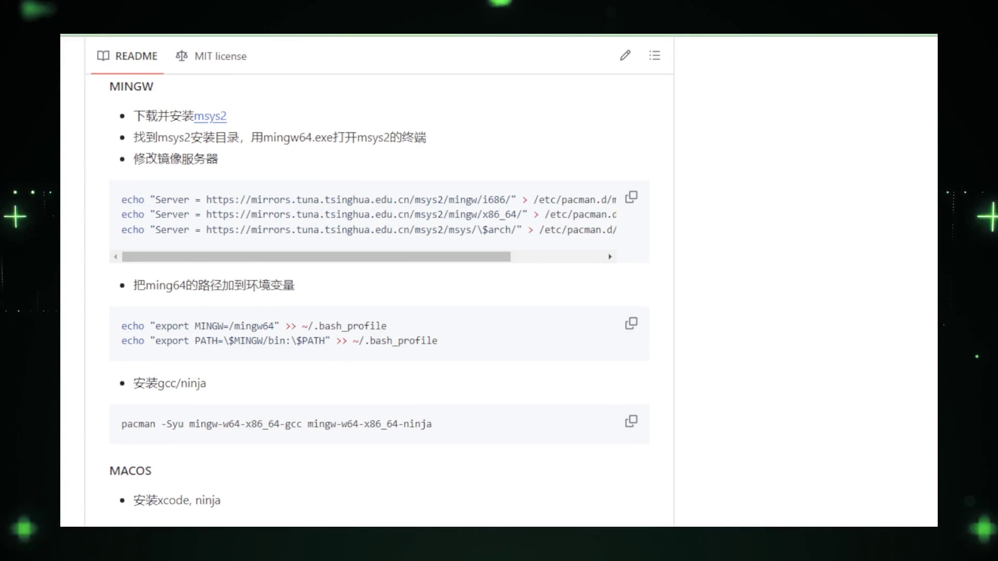
scroll(367, 281, "down", 1)
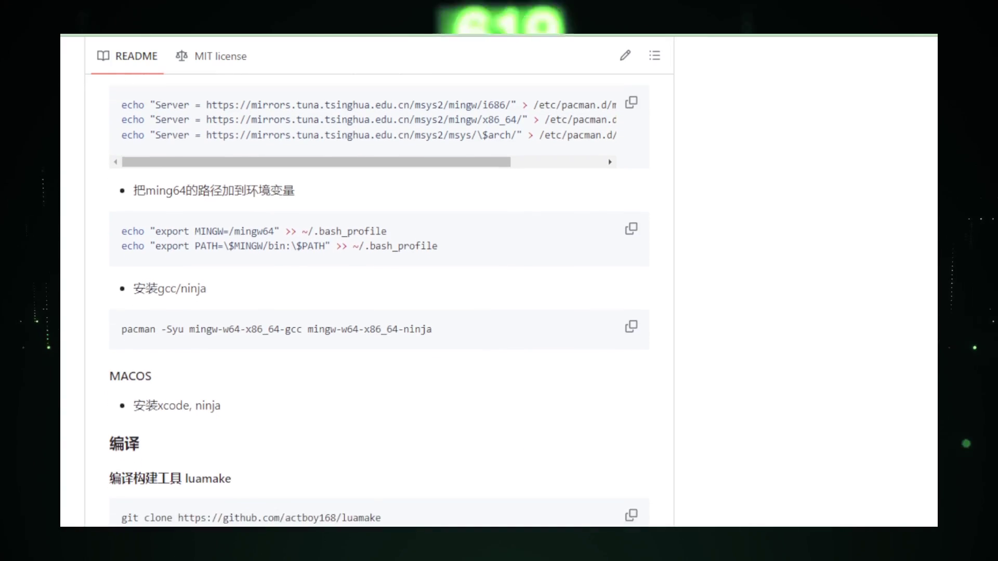
scroll(367, 280, "down", 1)
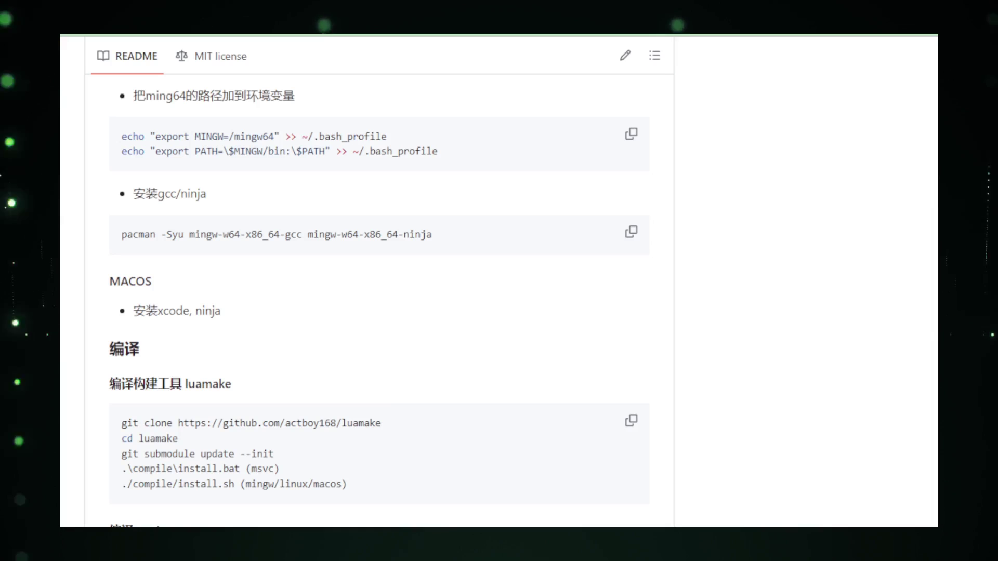
scroll(366, 281, "down", 1)
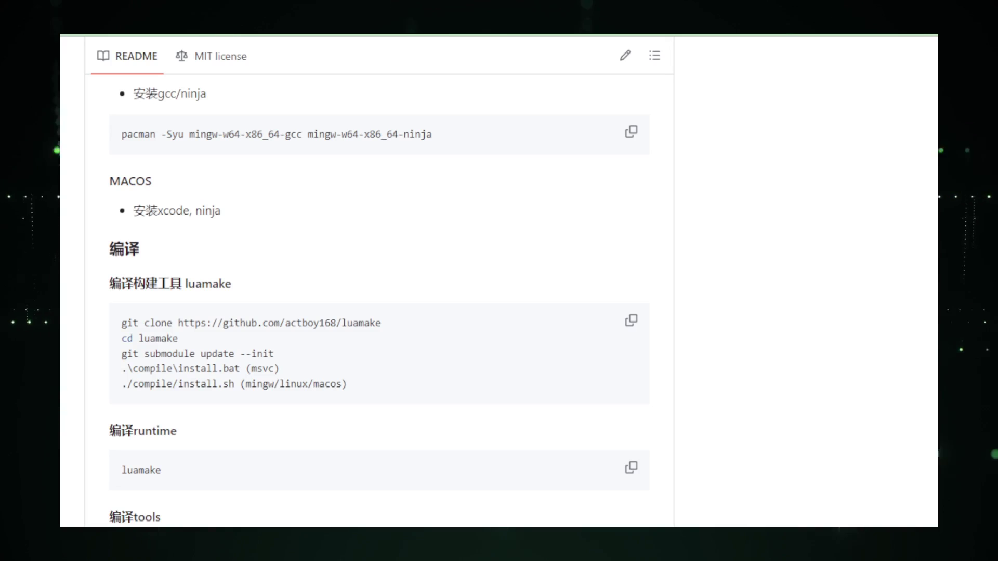
scroll(366, 281, "down", 1)
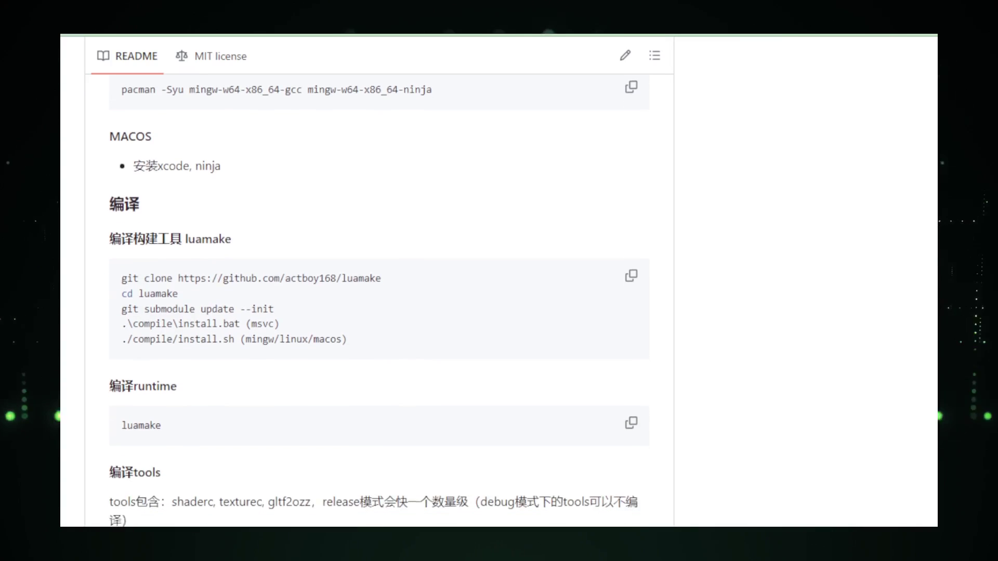
scroll(367, 281, "down", 1)
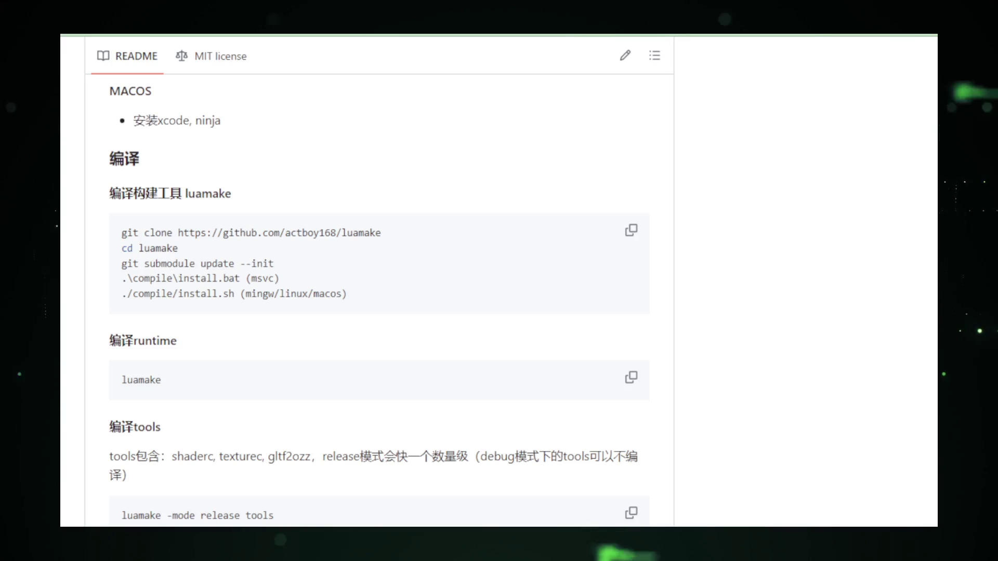
scroll(366, 281, "down", 1)
scroll(366, 281, "down", 2)
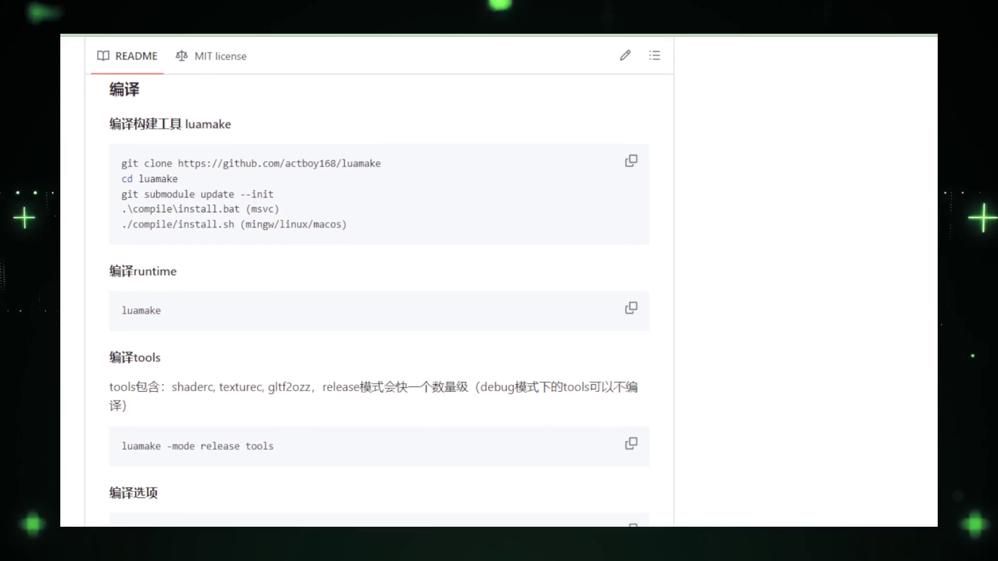
scroll(366, 282, "down", 2)
scroll(366, 282, "down", 1)
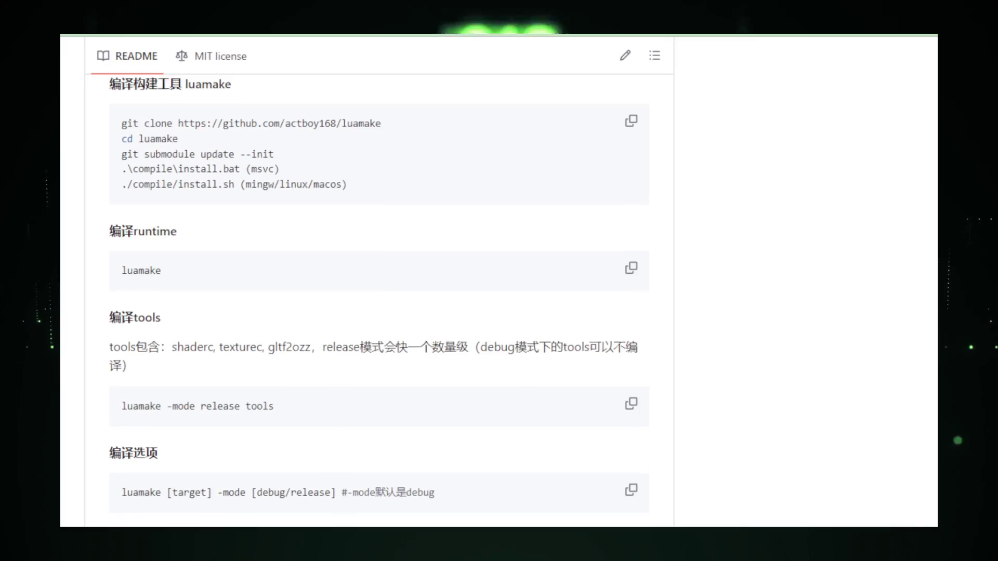
scroll(366, 281, "down", 2)
scroll(366, 281, "down", 1)
scroll(367, 281, "down", 1)
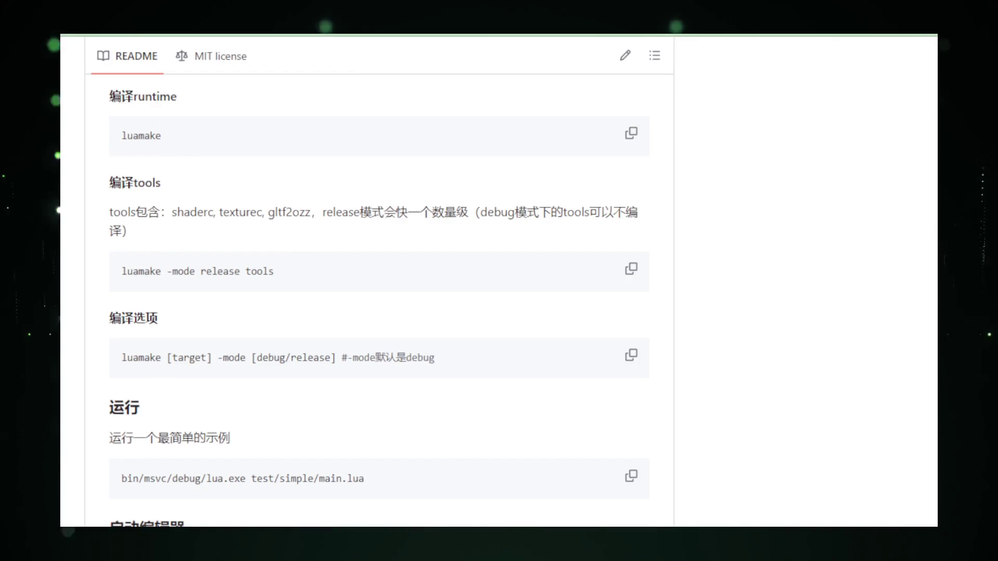
scroll(367, 280, "down", 1)
scroll(367, 280, "down", 1)
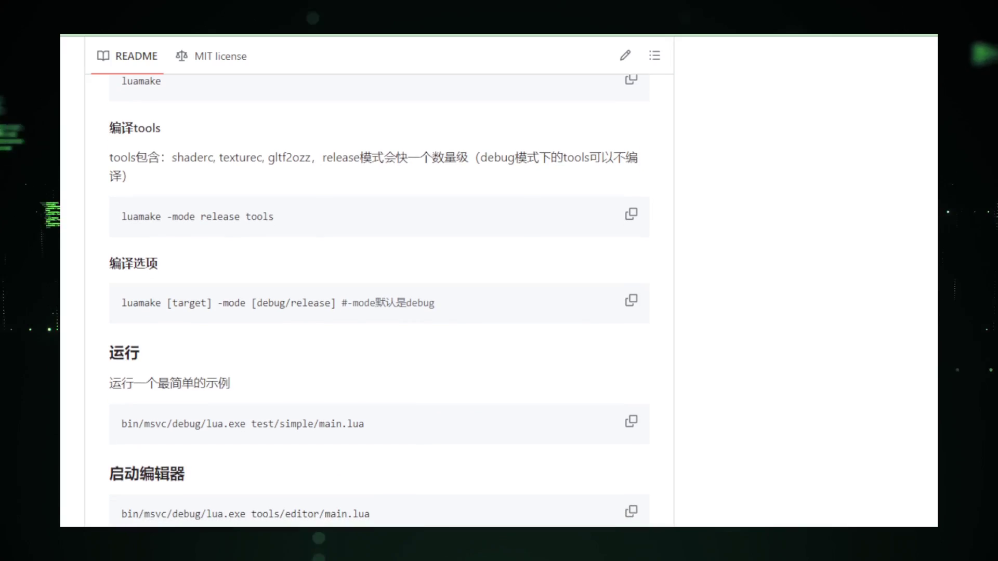
scroll(367, 280, "down", 1)
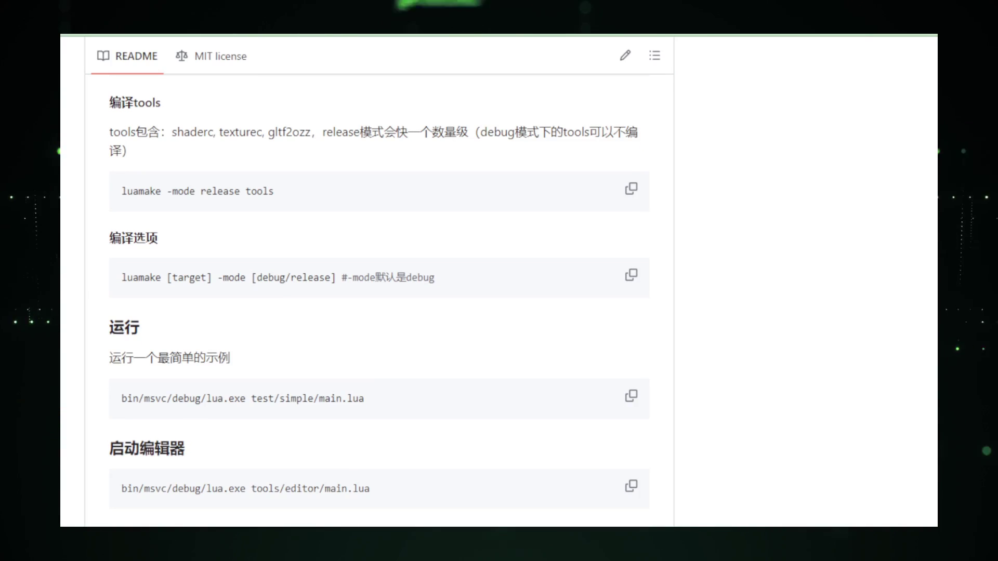
scroll(366, 281, "down", 1)
scroll(367, 280, "down", 2)
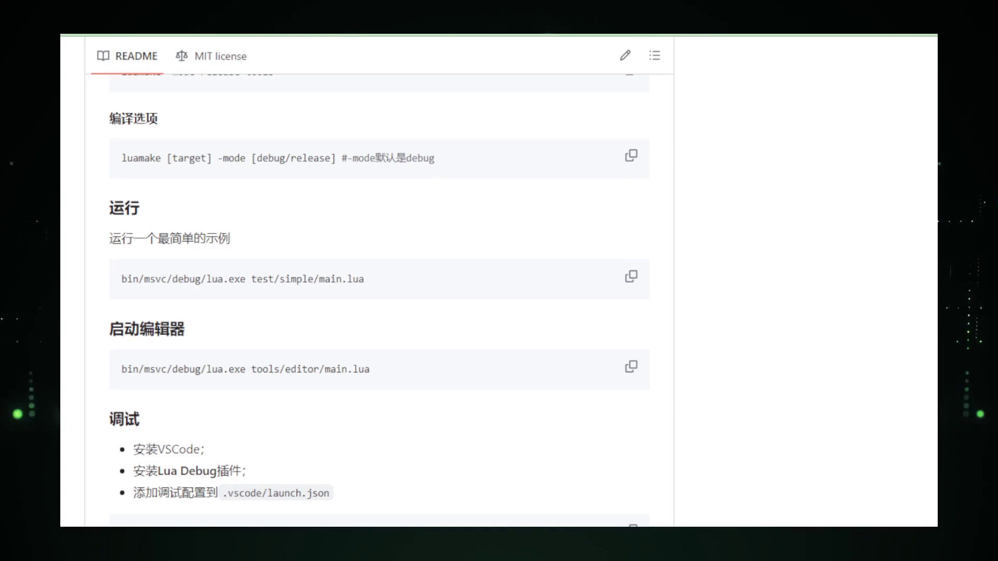
scroll(367, 280, "down", 1)
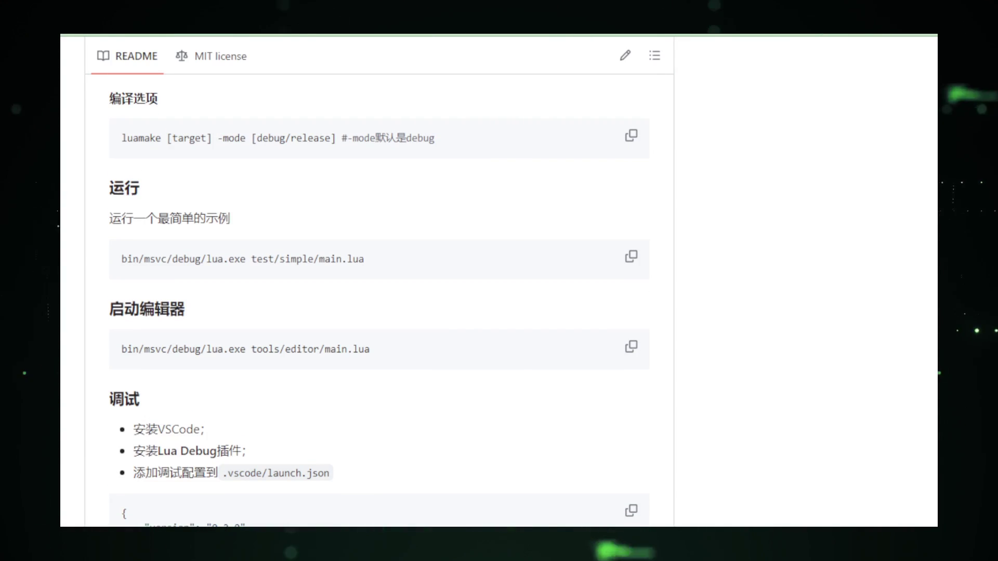
scroll(379, 312, "down", 1)
scroll(379, 312, "down", 1)
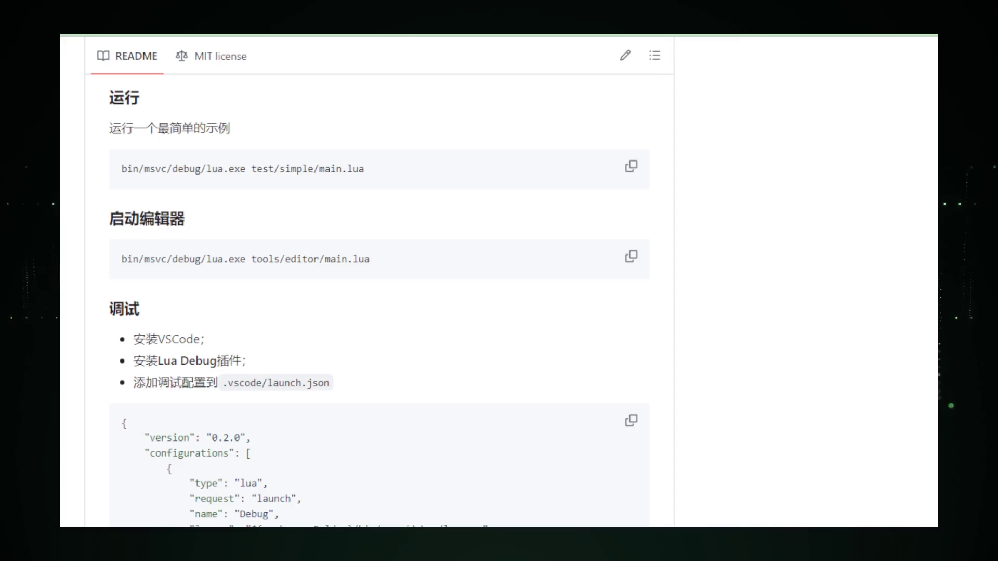
scroll(380, 312, "down", 1)
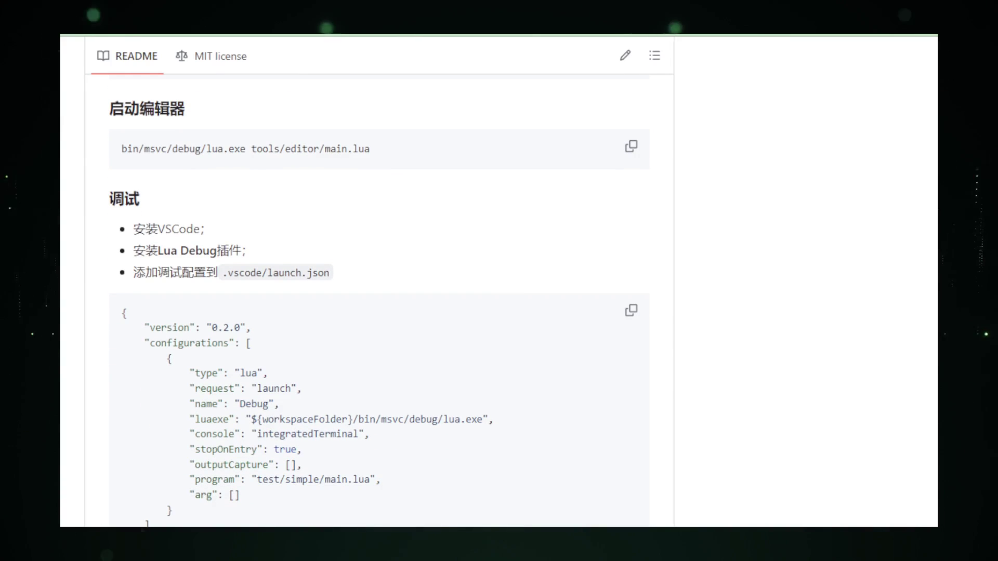
scroll(379, 312, "down", 1)
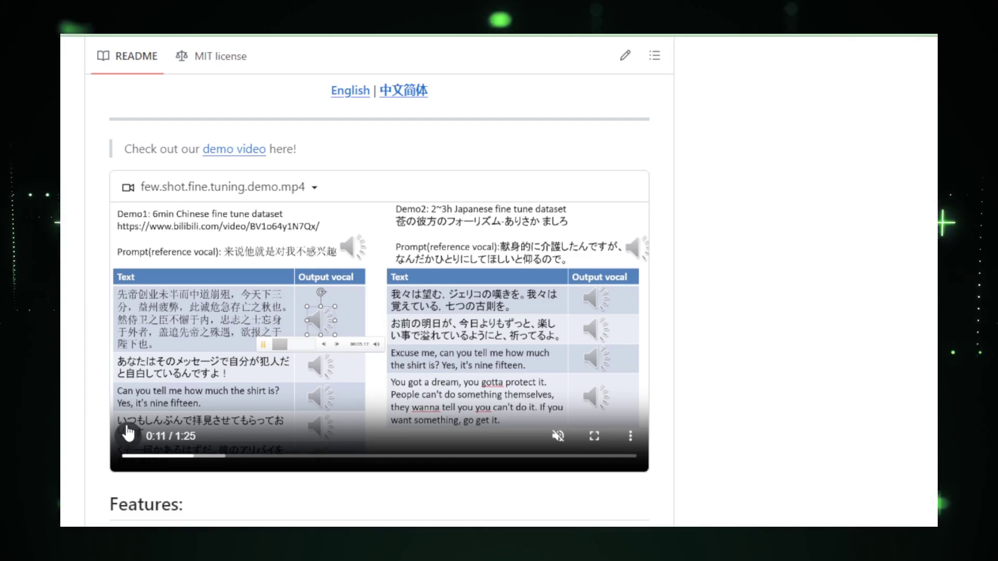
Pause the embedded demo video on the page.
left_click(151, 431)
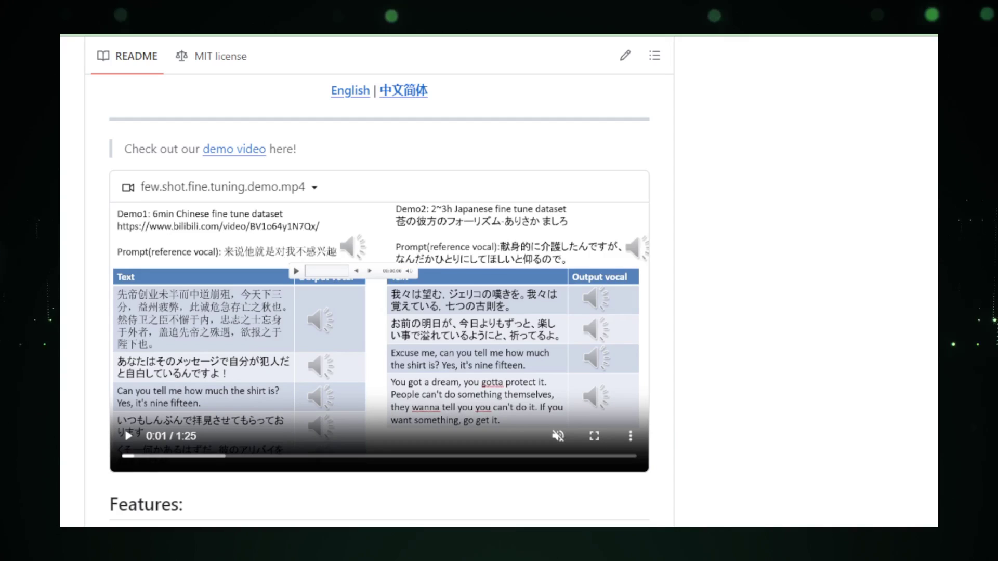
scroll(380, 313, "down", 4)
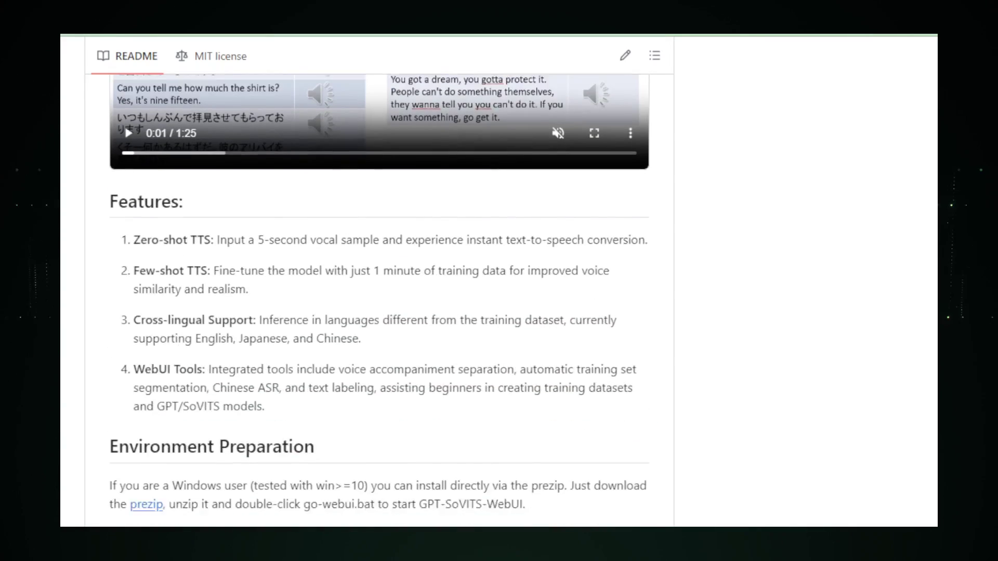
scroll(380, 312, "down", 1)
scroll(380, 313, "down", 1)
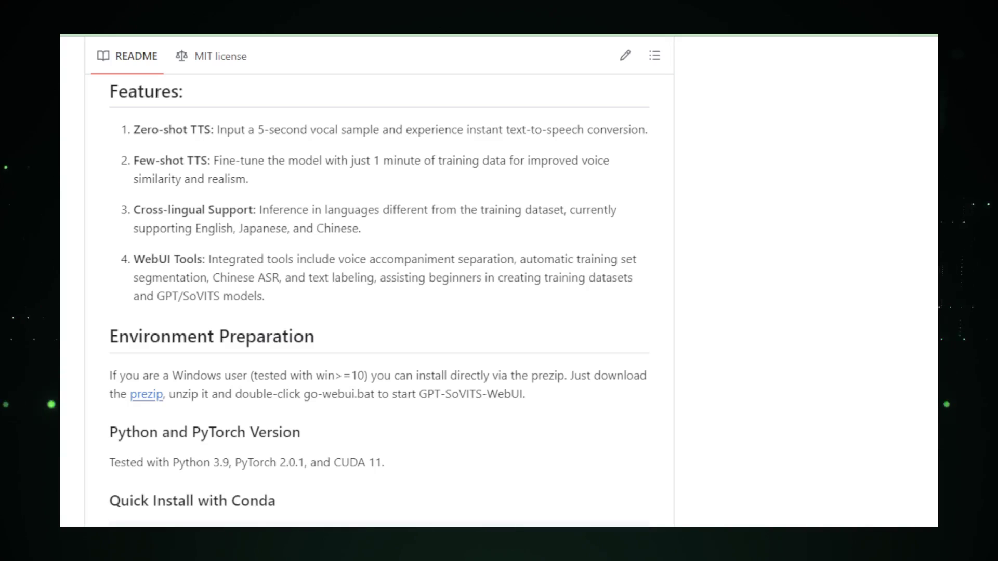
scroll(379, 296, "down", 1)
scroll(379, 297, "down", 2)
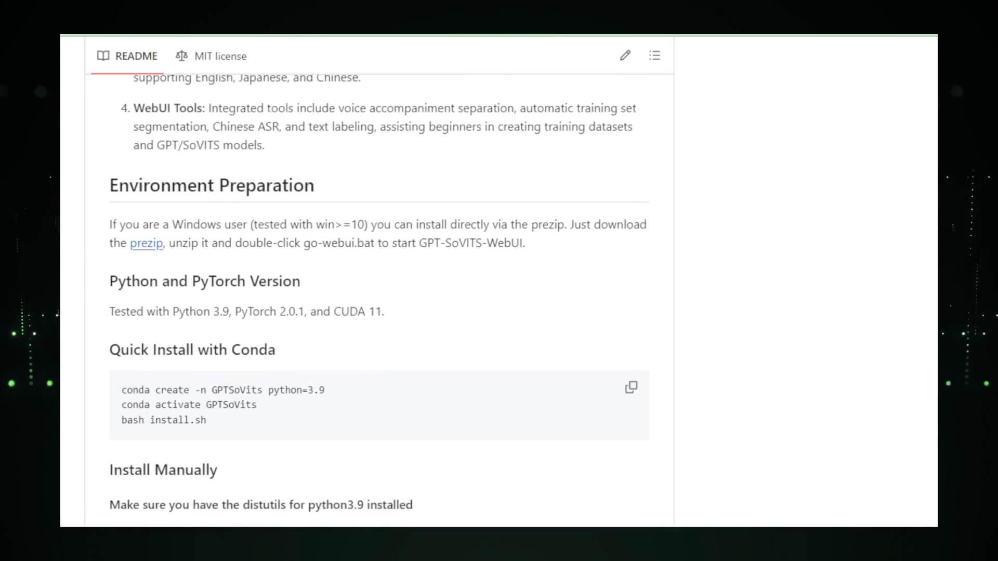
scroll(380, 297, "down", 1)
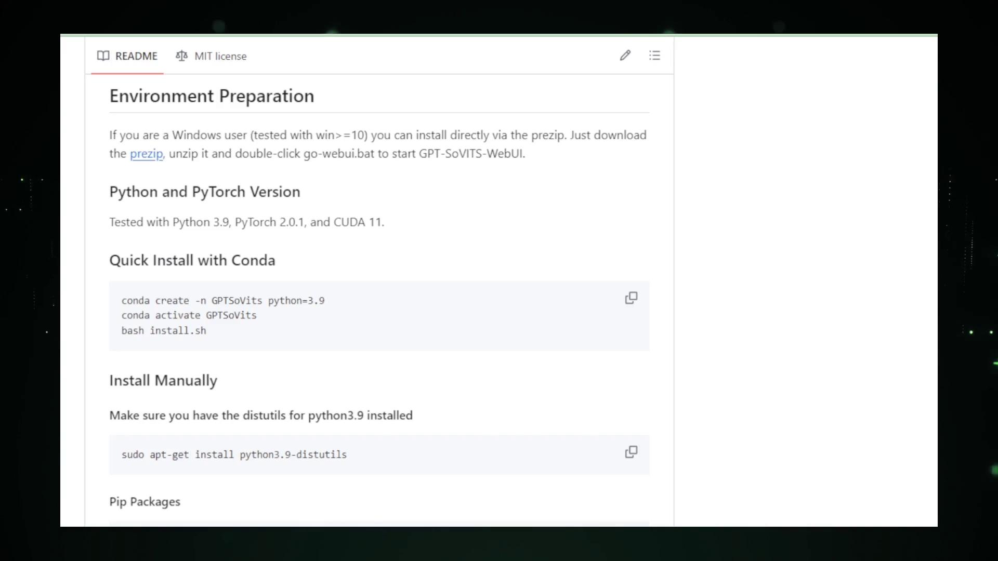
scroll(379, 312, "down", 1)
scroll(379, 312, "down", 1)
scroll(379, 312, "down", 1)
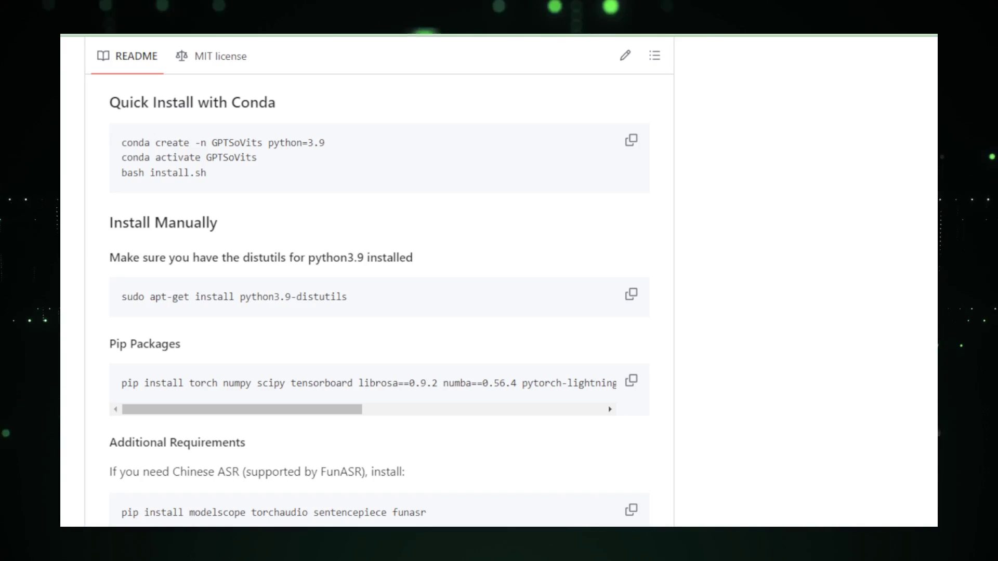
scroll(380, 312, "down", 2)
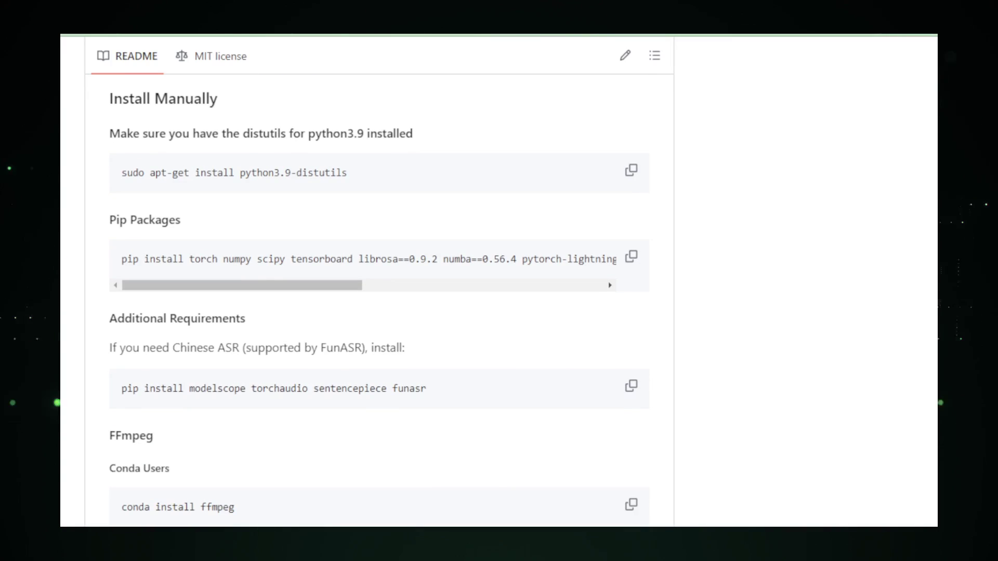
scroll(379, 313, "up", 1)
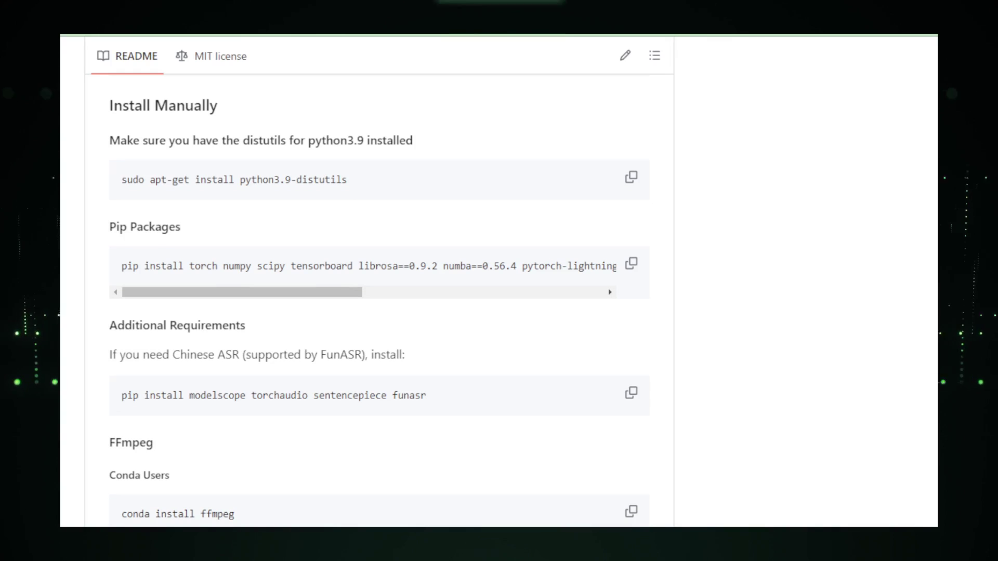
scroll(380, 311, "down", 1)
scroll(379, 312, "down", 2)
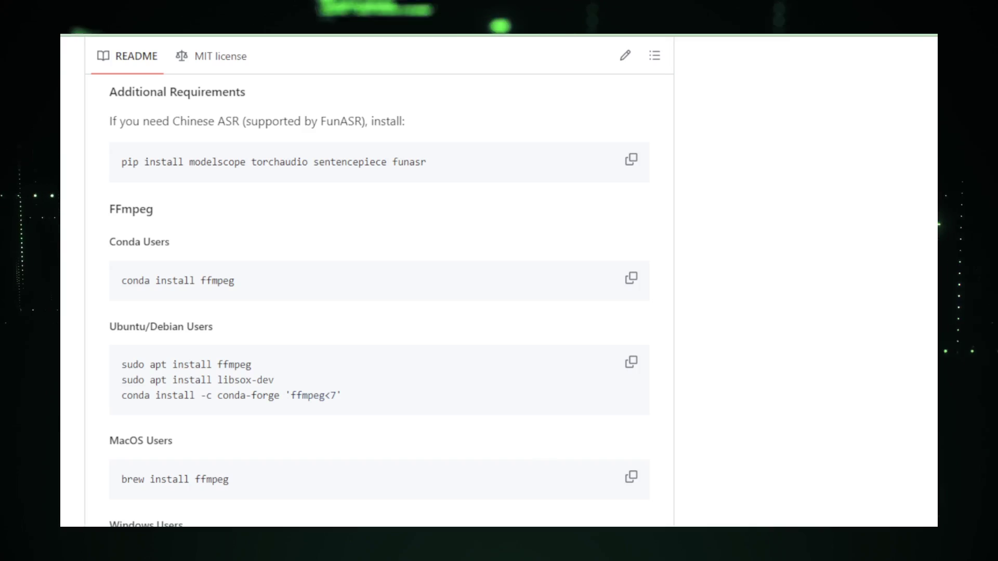
scroll(379, 296, "down", 1)
scroll(379, 296, "down", 1)
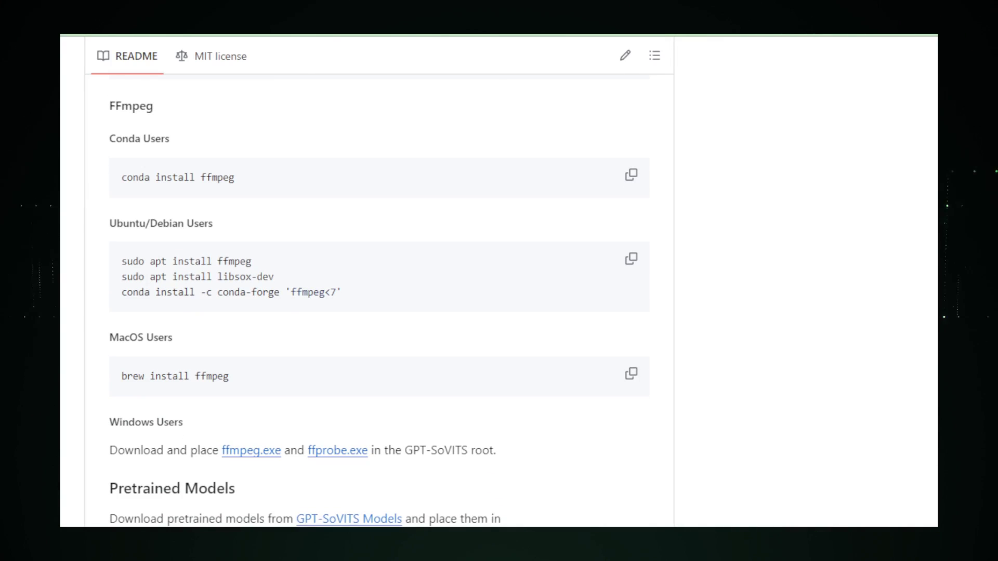
scroll(379, 296, "down", 2)
scroll(379, 296, "down", 1)
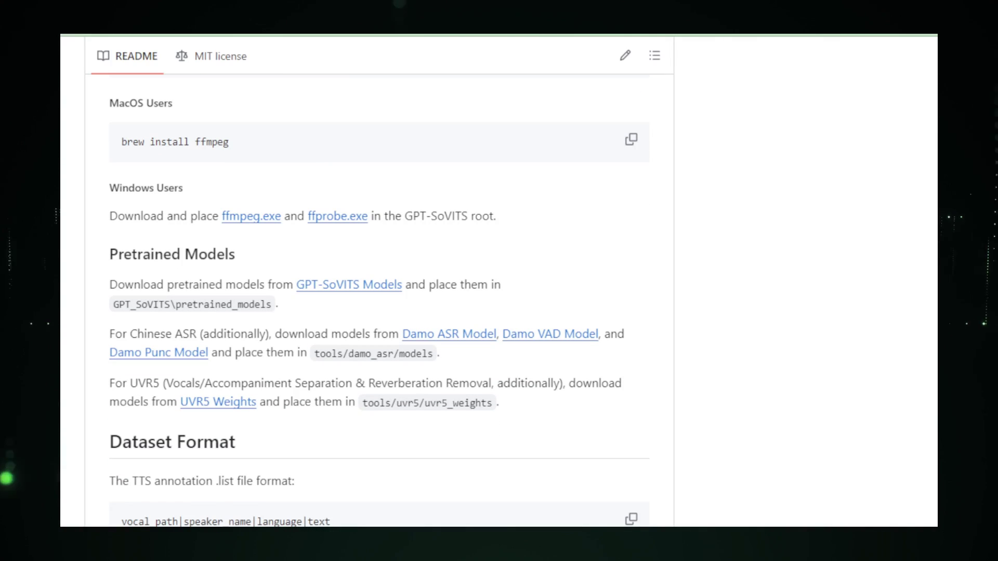
scroll(379, 297, "down", 2)
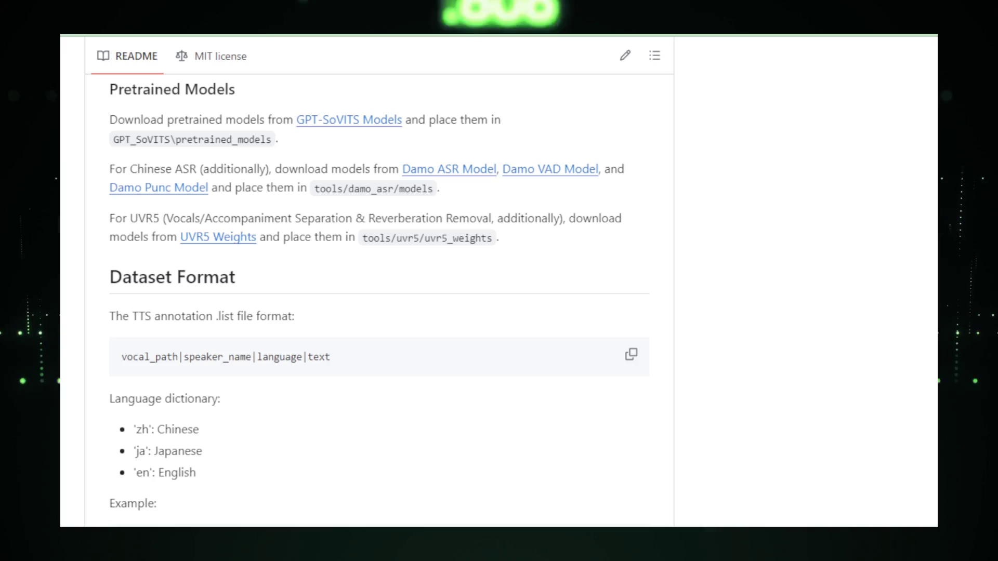
scroll(379, 297, "down", 2)
scroll(379, 297, "down", 1)
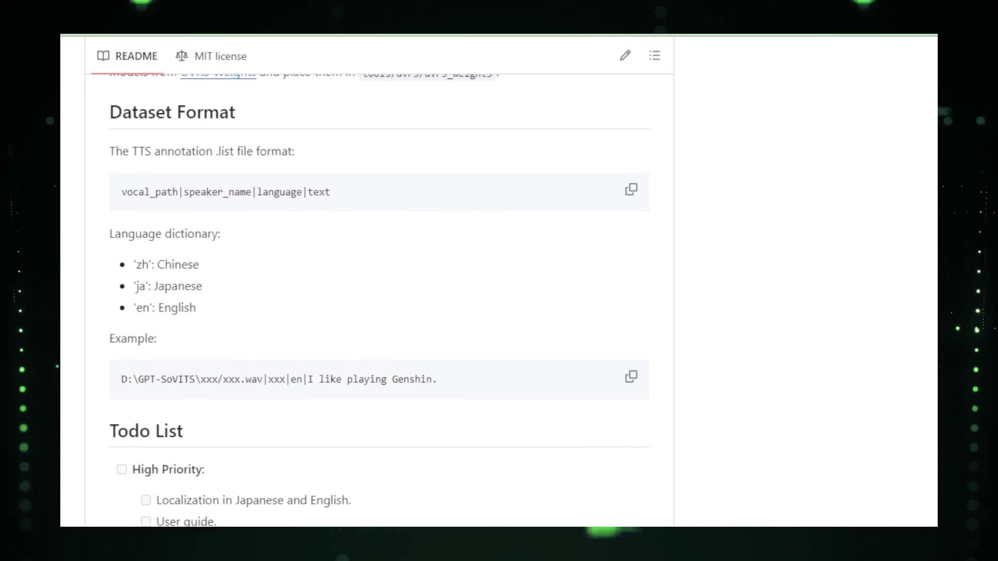
scroll(379, 297, "down", 1)
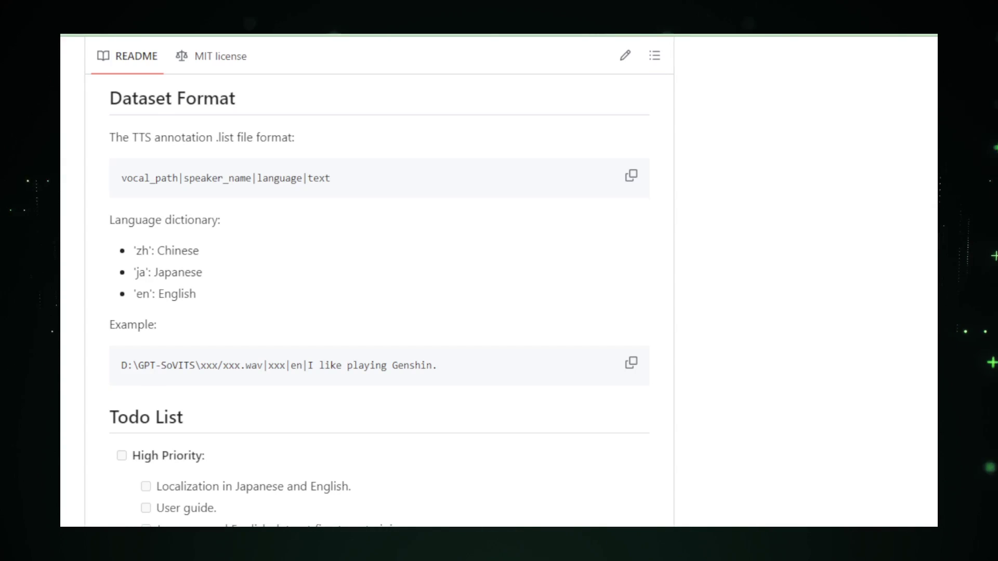
scroll(379, 296, "down", 1)
scroll(379, 296, "down", 1)
scroll(379, 296, "down", 1)
scroll(380, 296, "down", 1)
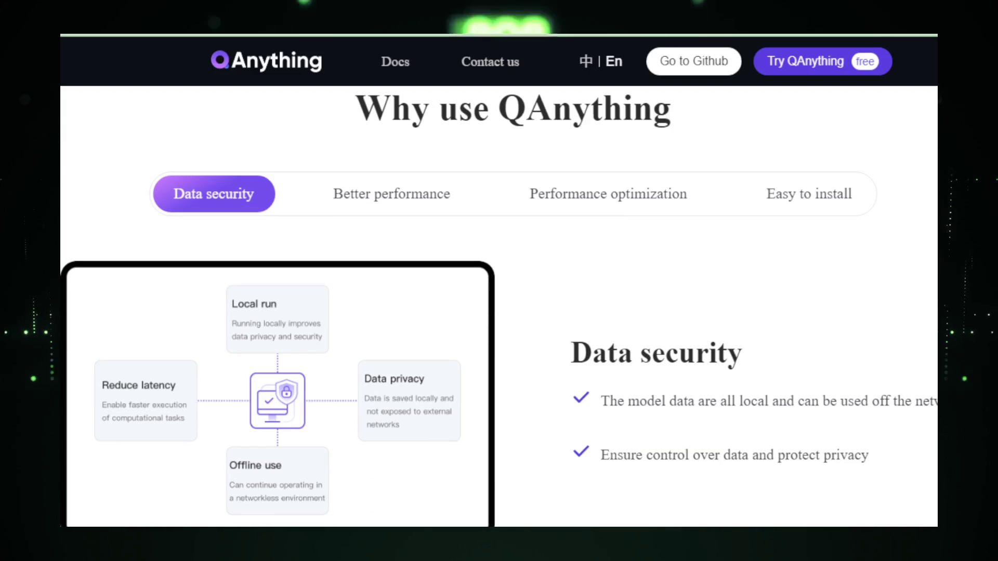
View QAnything's Better performance, Performance optimization and Easy to install reasons.
left_click(405, 197)
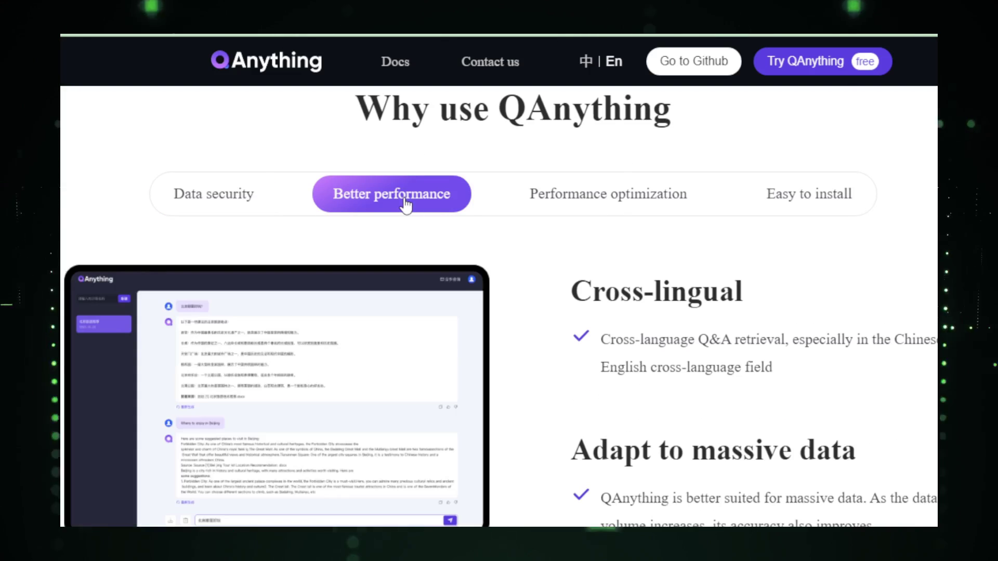
left_click(595, 189)
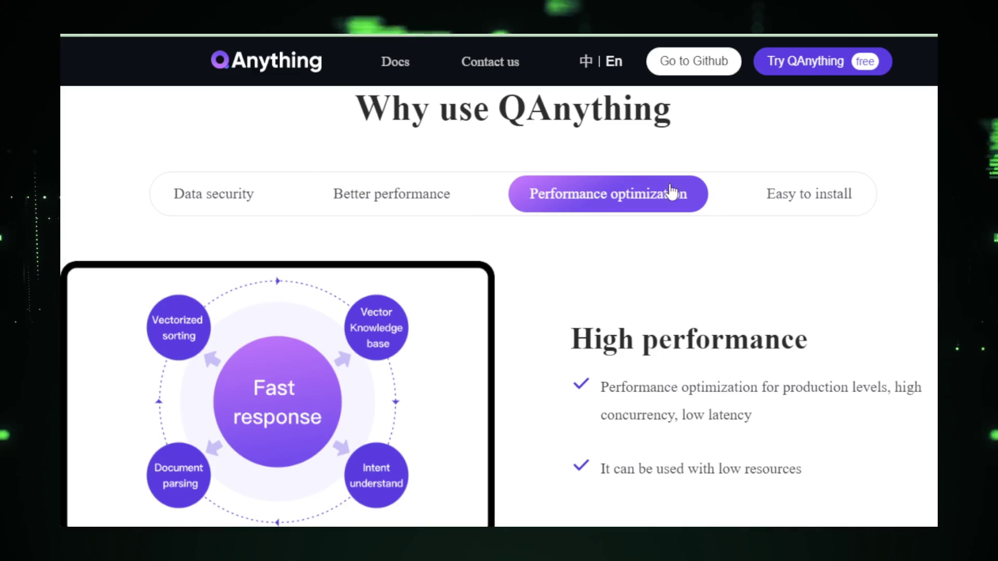
left_click(793, 193)
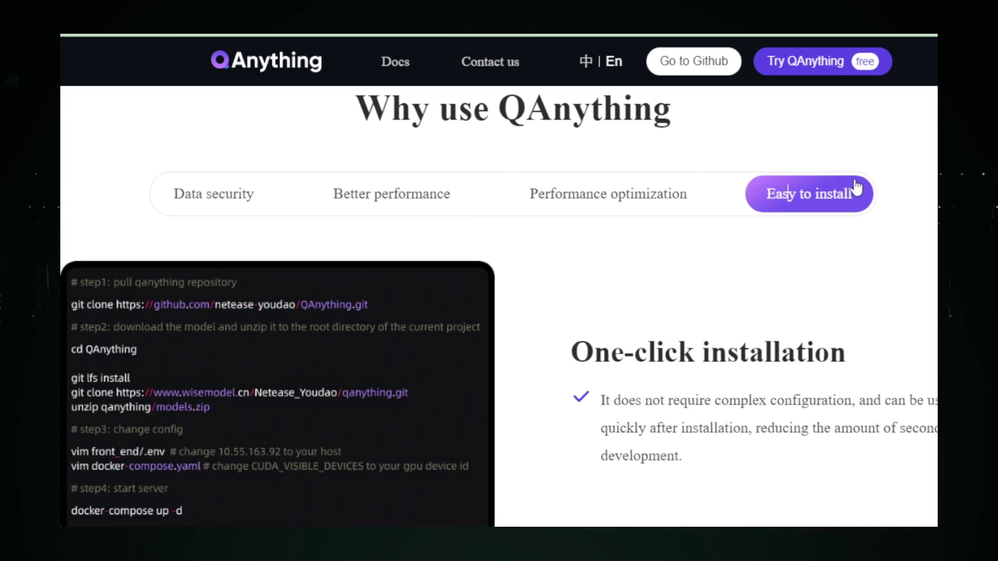
scroll(856, 188, "down", 5)
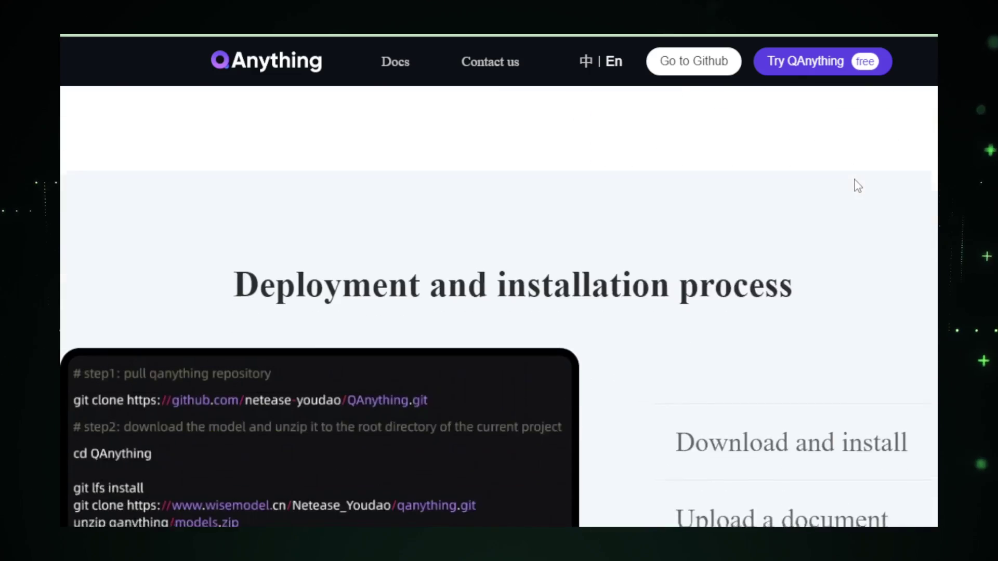
scroll(856, 186, "down", 1)
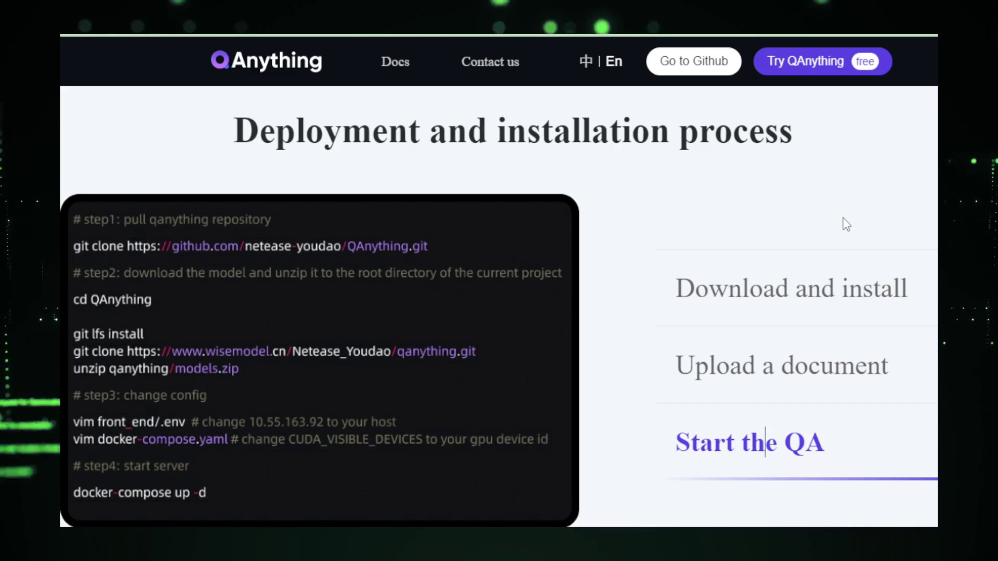
scroll(846, 225, "down", 1)
scroll(846, 225, "down", 4)
scroll(847, 225, "down", 1)
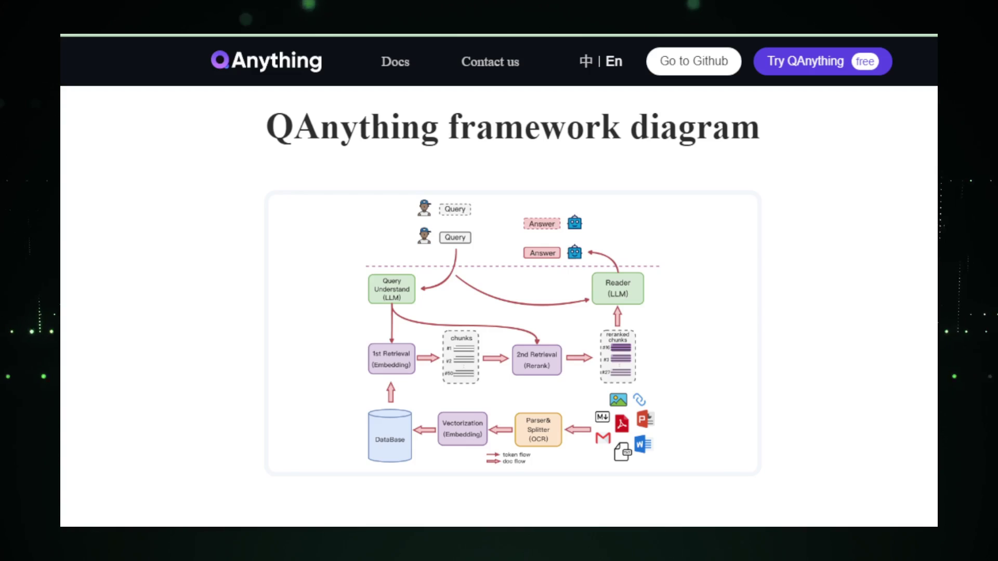
scroll(499, 313, "down", 1)
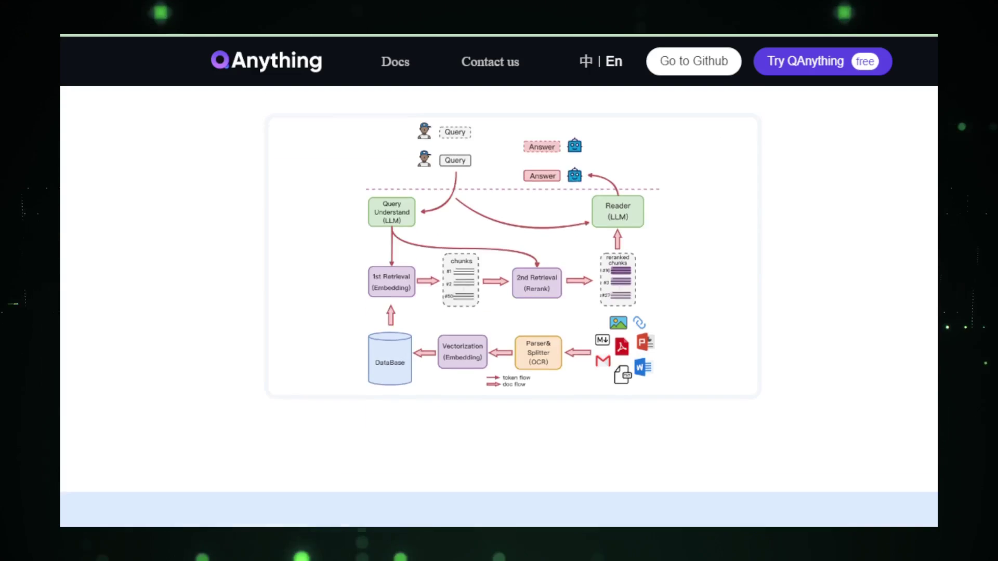
scroll(499, 312, "down", 4)
scroll(829, 106, "down", 2)
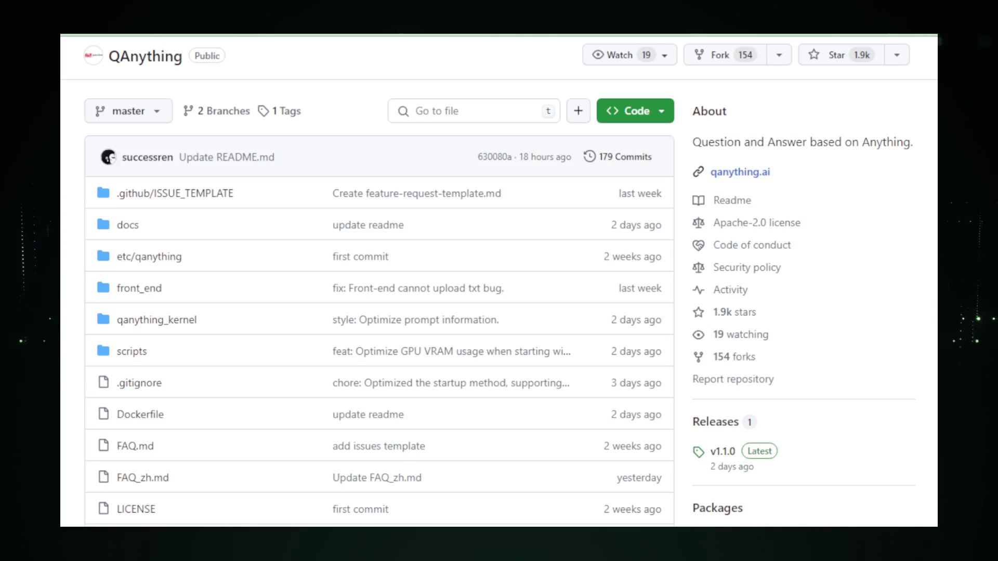
scroll(379, 312, "down", 1)
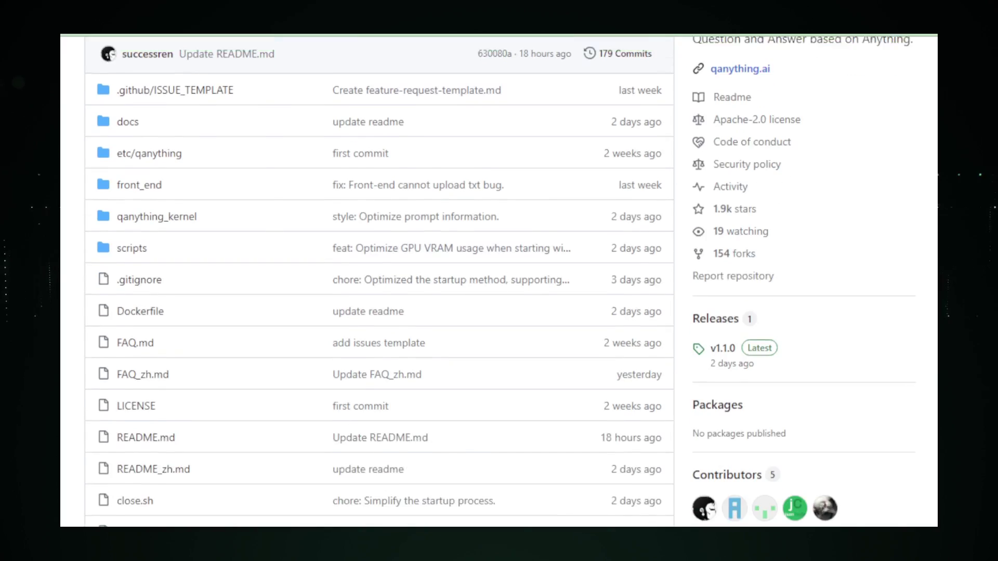
scroll(379, 312, "down", 4)
scroll(379, 312, "down", 2)
scroll(379, 312, "down", 2)
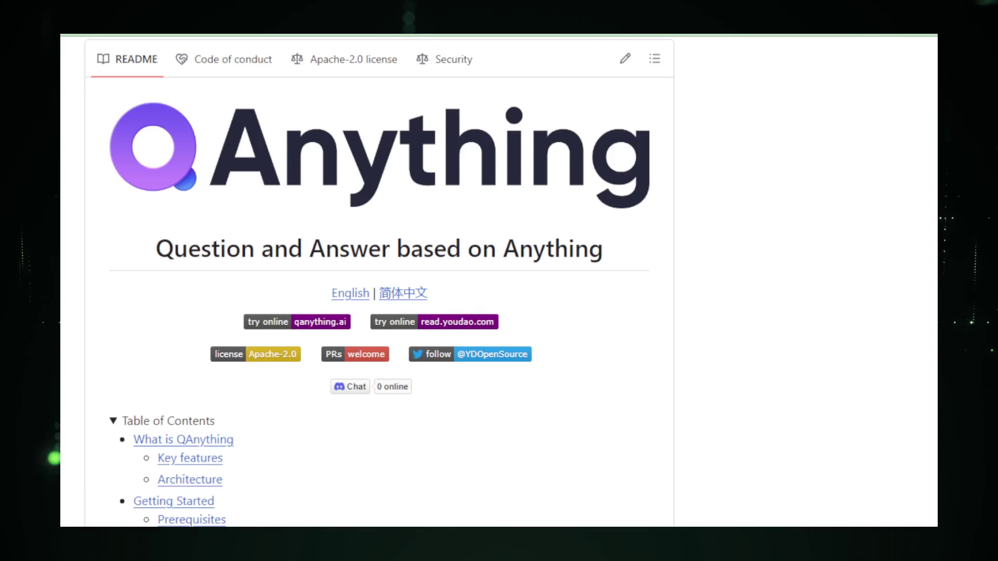
scroll(379, 313, "down", 2)
scroll(379, 312, "down", 1)
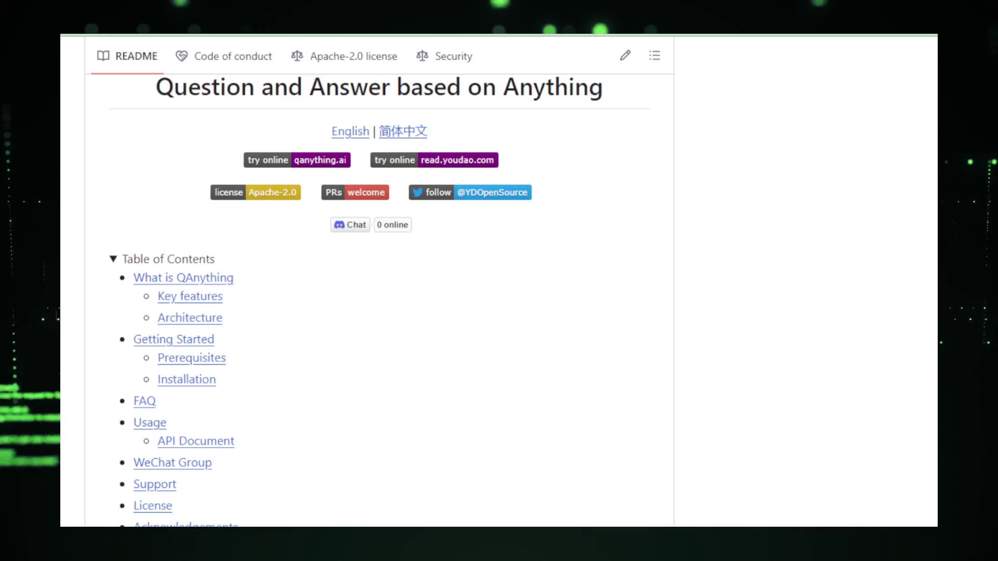
scroll(380, 312, "down", 1)
scroll(379, 312, "down", 1)
scroll(379, 312, "down", 1)
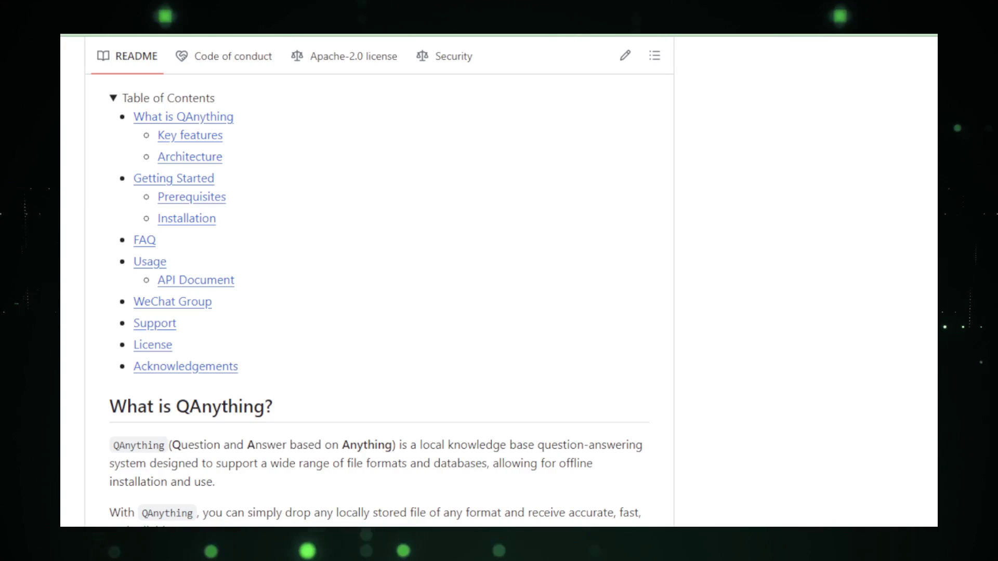
scroll(379, 312, "down", 2)
scroll(380, 312, "down", 2)
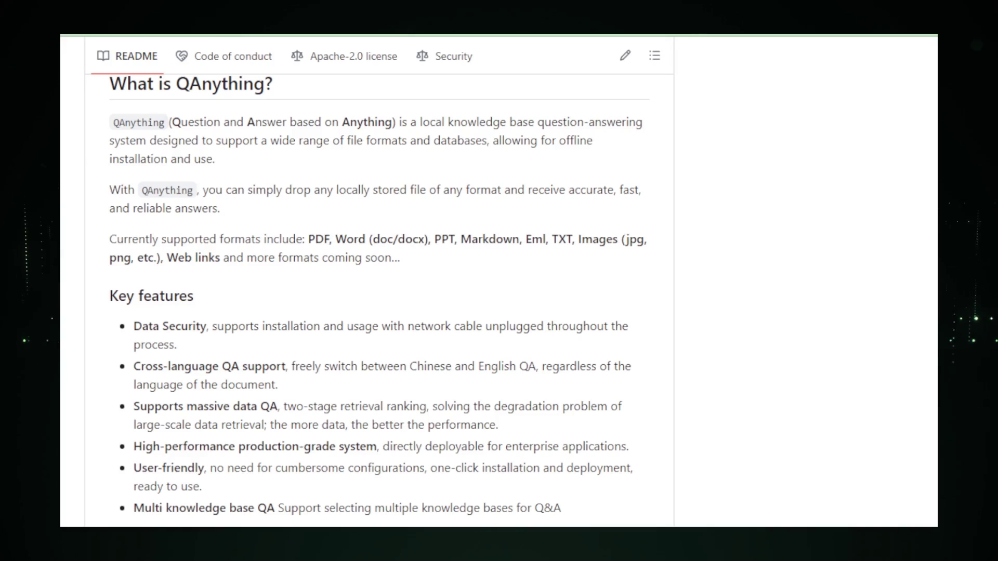
scroll(379, 312, "down", 2)
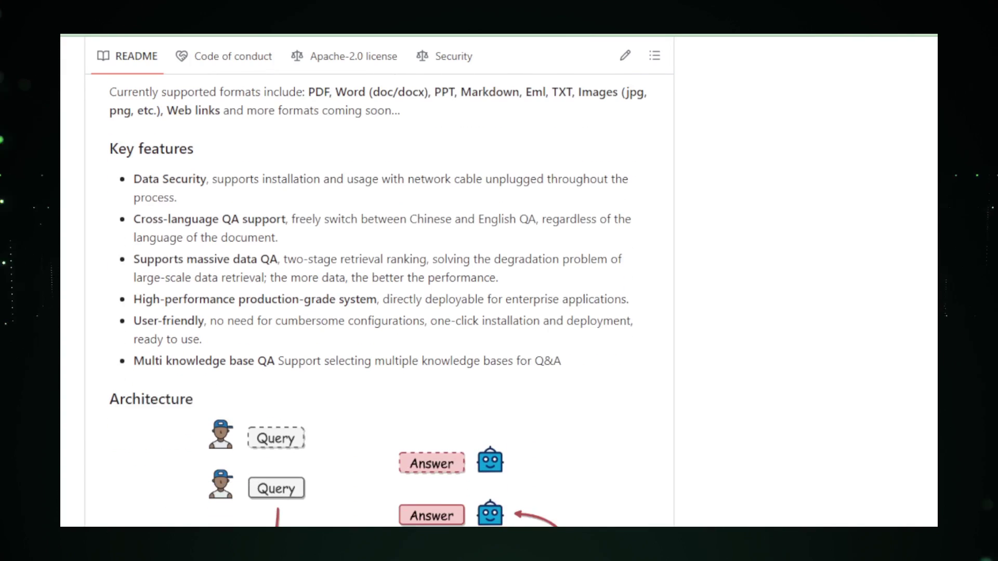
scroll(379, 312, "down", 1)
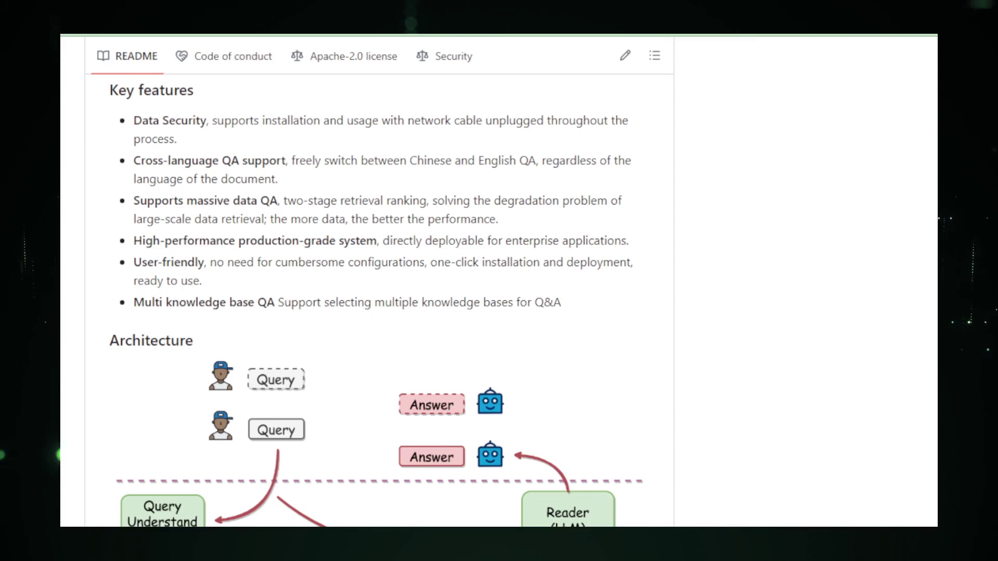
scroll(379, 312, "down", 1)
scroll(379, 312, "down", 2)
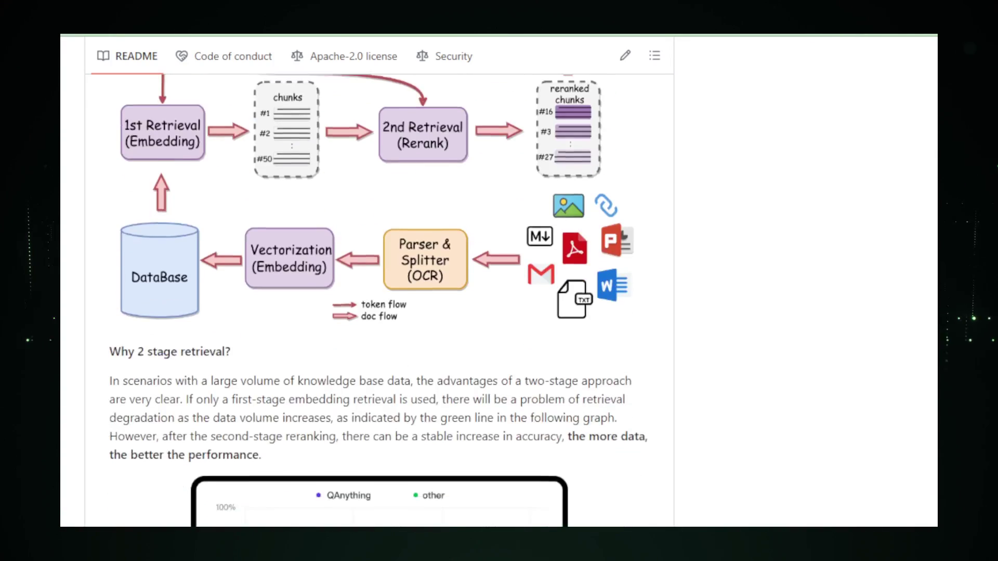
scroll(380, 312, "down", 3)
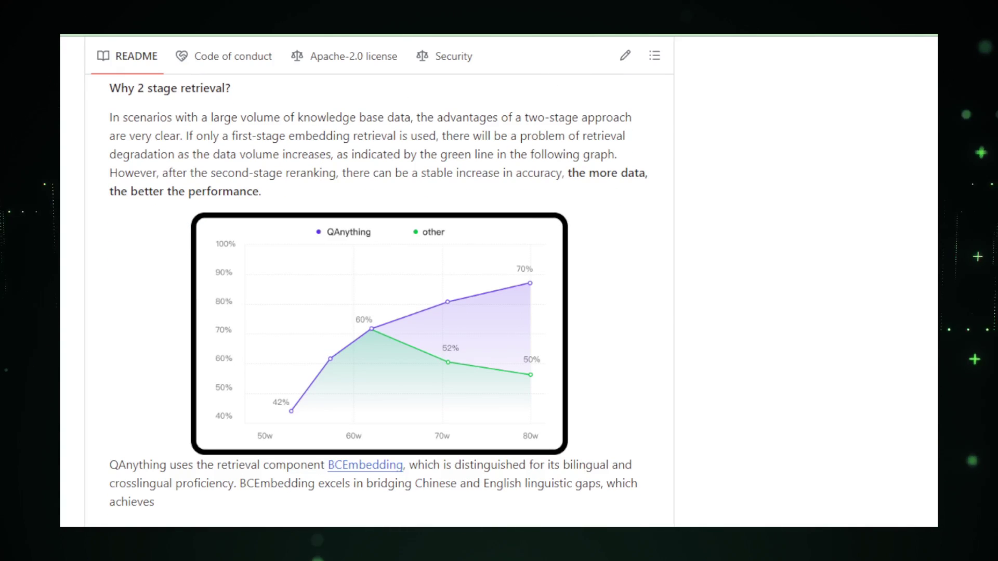
scroll(379, 312, "down", 3)
scroll(379, 312, "down", 2)
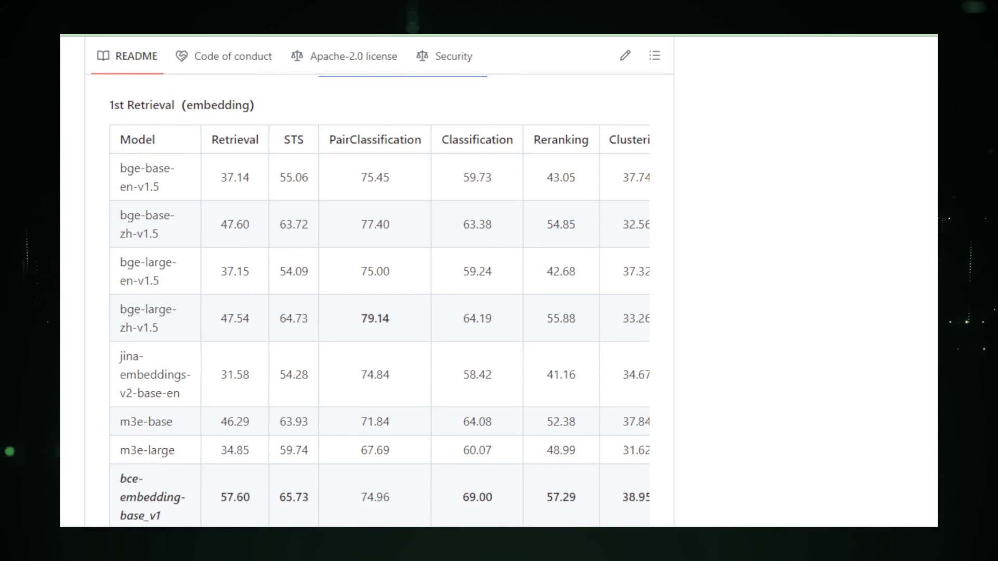
scroll(379, 312, "down", 2)
scroll(379, 312, "down", 3)
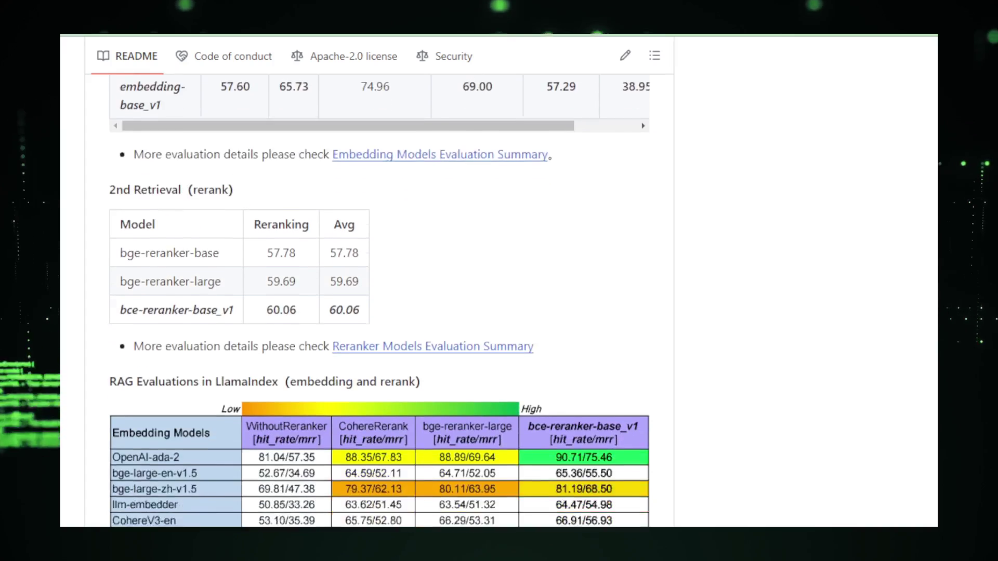
scroll(380, 313, "down", 2)
scroll(379, 313, "down", 2)
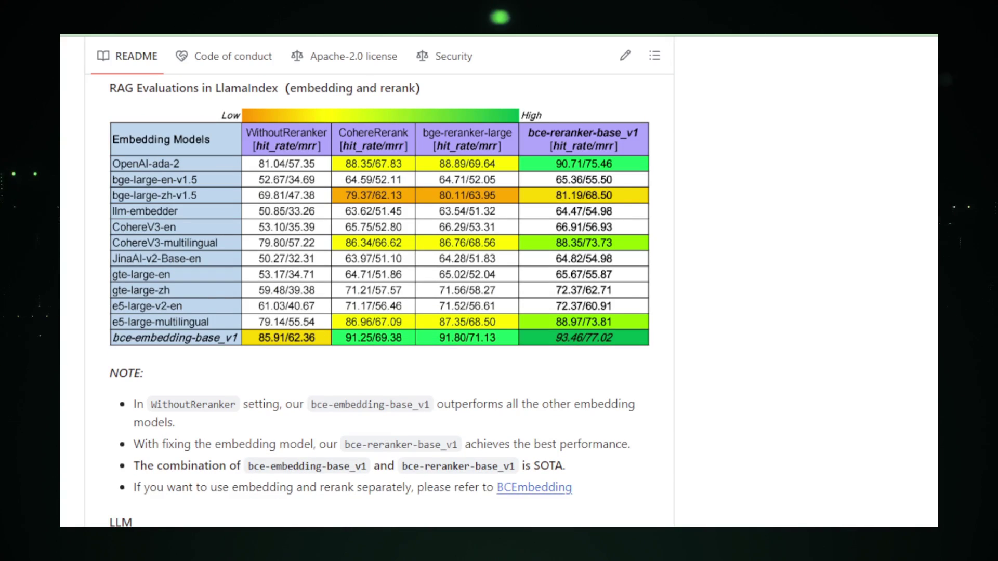
scroll(379, 311, "down", 2)
scroll(379, 312, "down", 3)
scroll(379, 311, "down", 1)
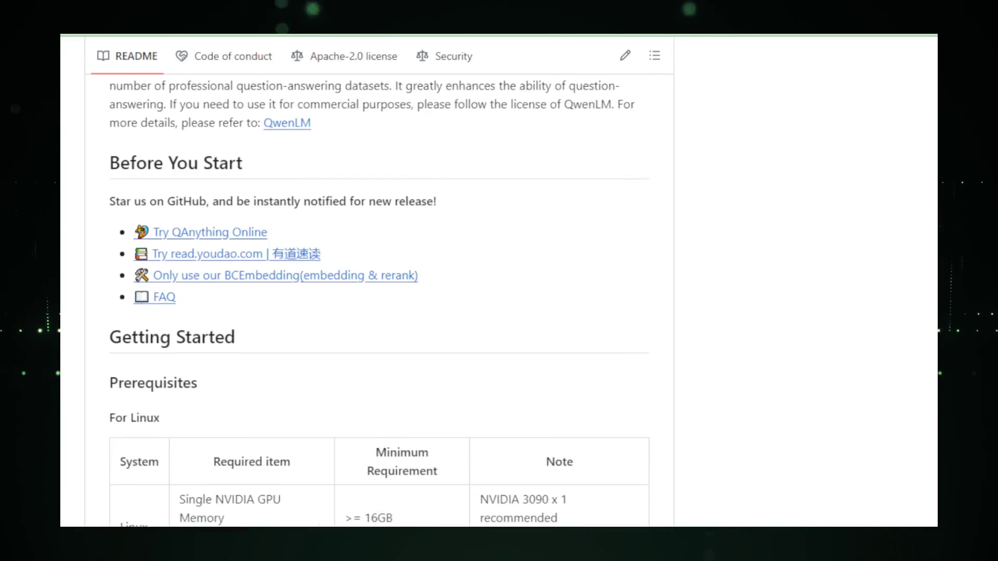
scroll(379, 312, "down", 1)
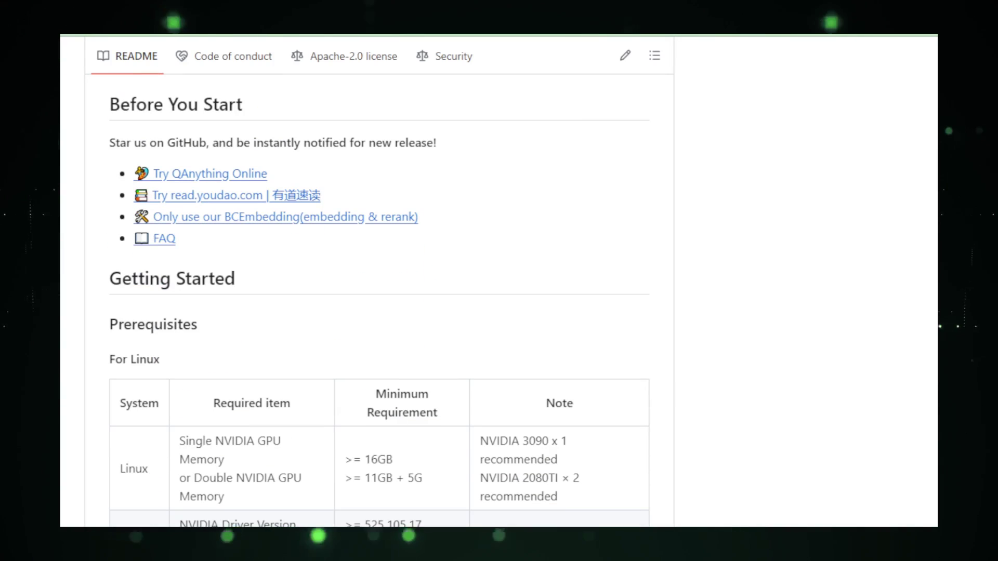
scroll(380, 312, "down", 2)
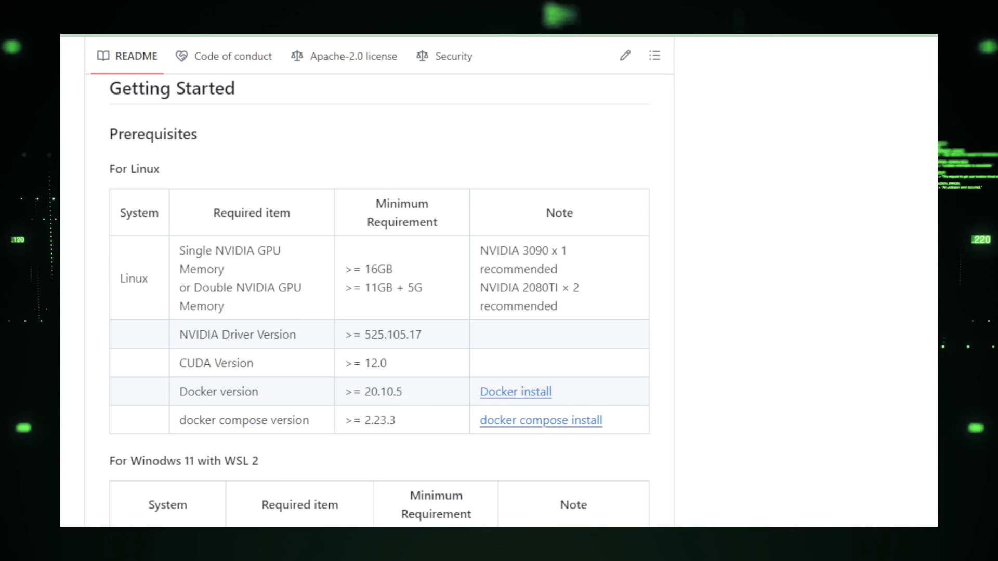
scroll(379, 312, "up", 1)
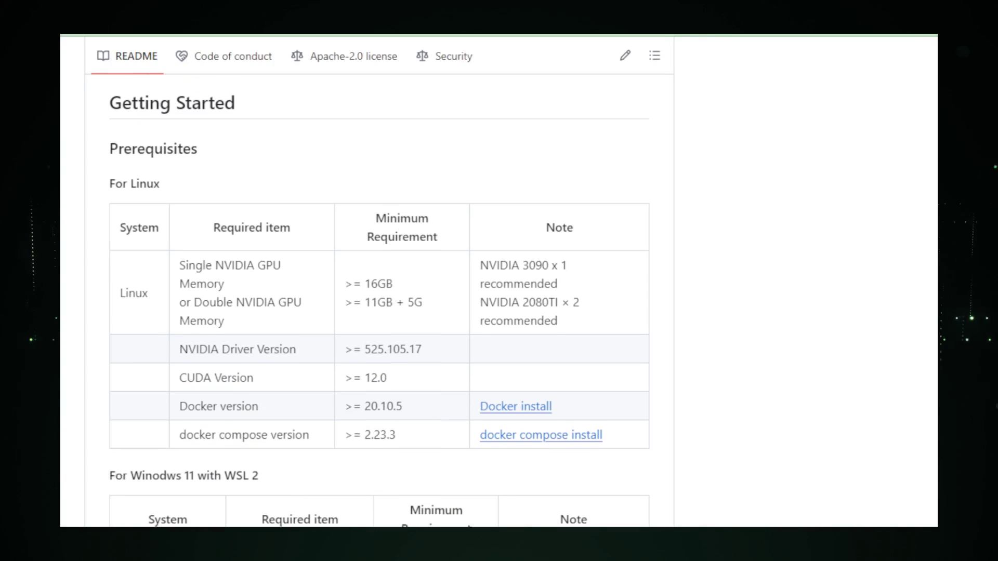
scroll(379, 312, "down", 1)
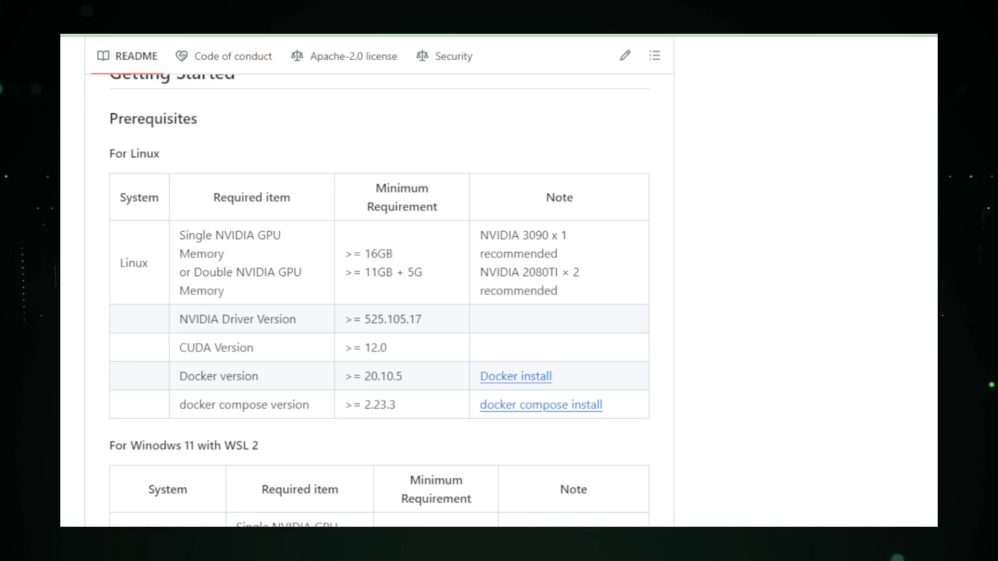
scroll(379, 312, "down", 1)
scroll(380, 312, "down", 1)
scroll(379, 312, "down", 1)
scroll(379, 312, "down", 1)
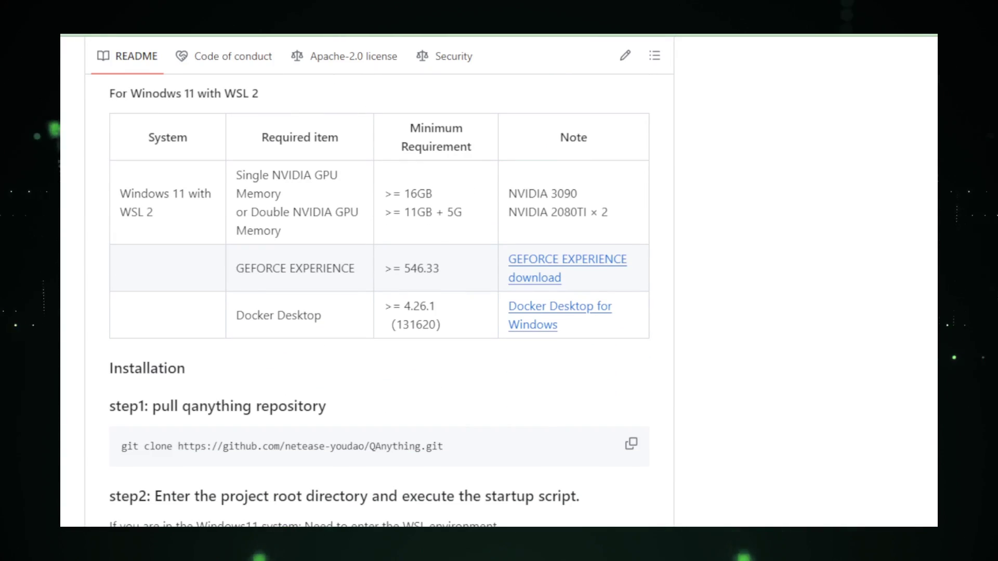
scroll(380, 312, "down", 1)
scroll(379, 312, "down", 2)
scroll(380, 312, "down", 1)
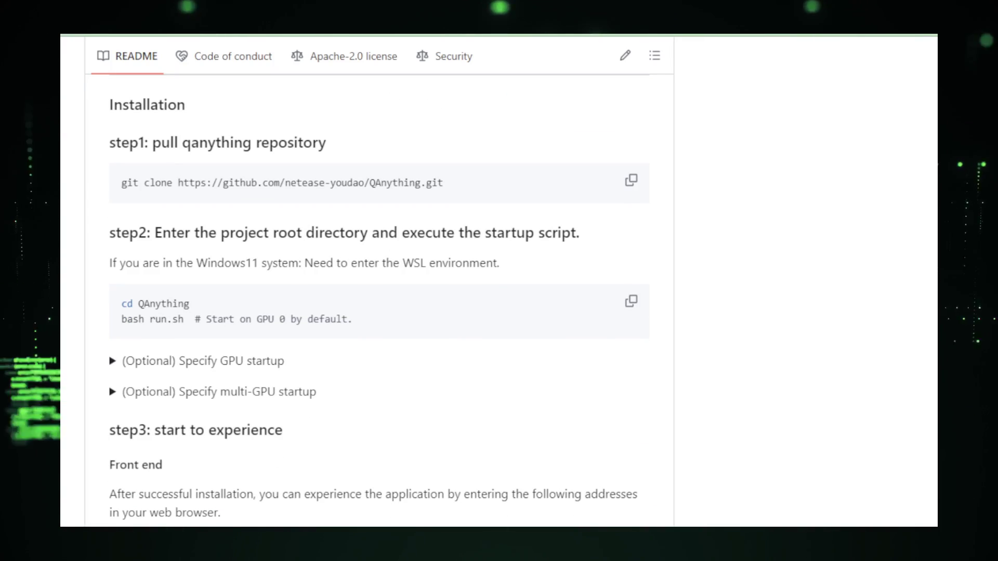
scroll(379, 312, "down", 1)
scroll(380, 312, "down", 3)
scroll(380, 312, "down", 1)
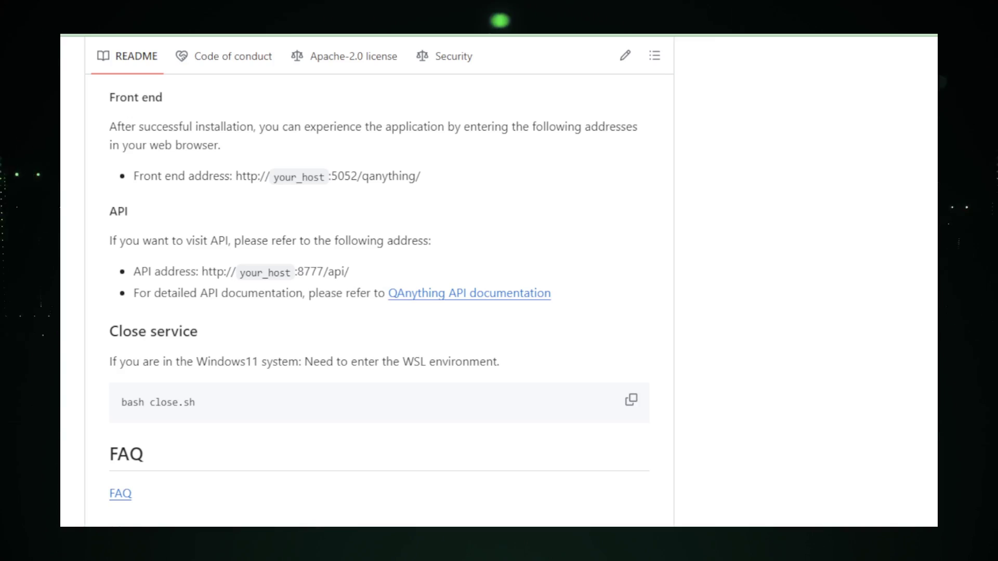
scroll(380, 312, "down", 1)
scroll(380, 312, "down", 2)
scroll(379, 312, "down", 2)
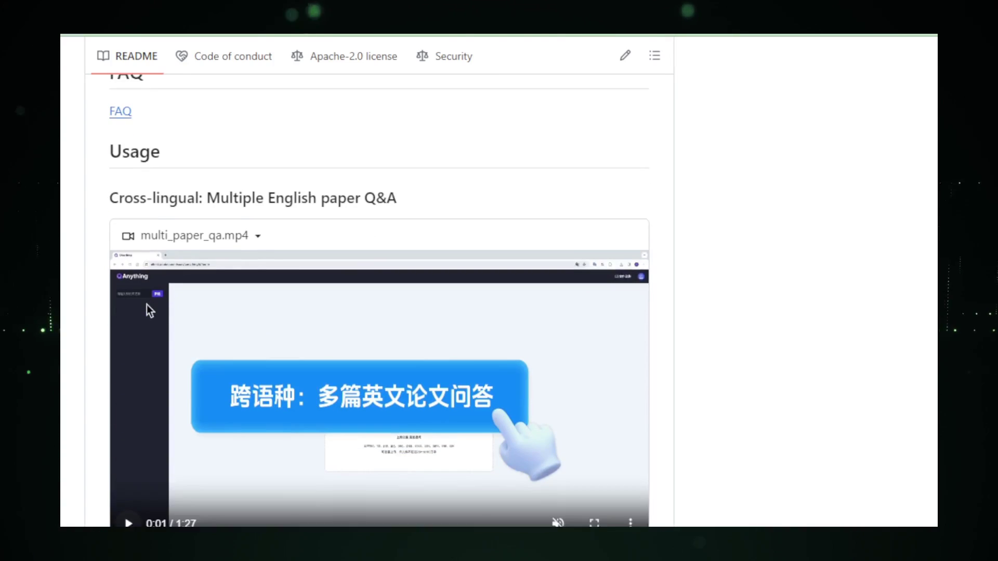
scroll(379, 312, "down", 2)
scroll(379, 312, "down", 3)
scroll(379, 312, "down", 1)
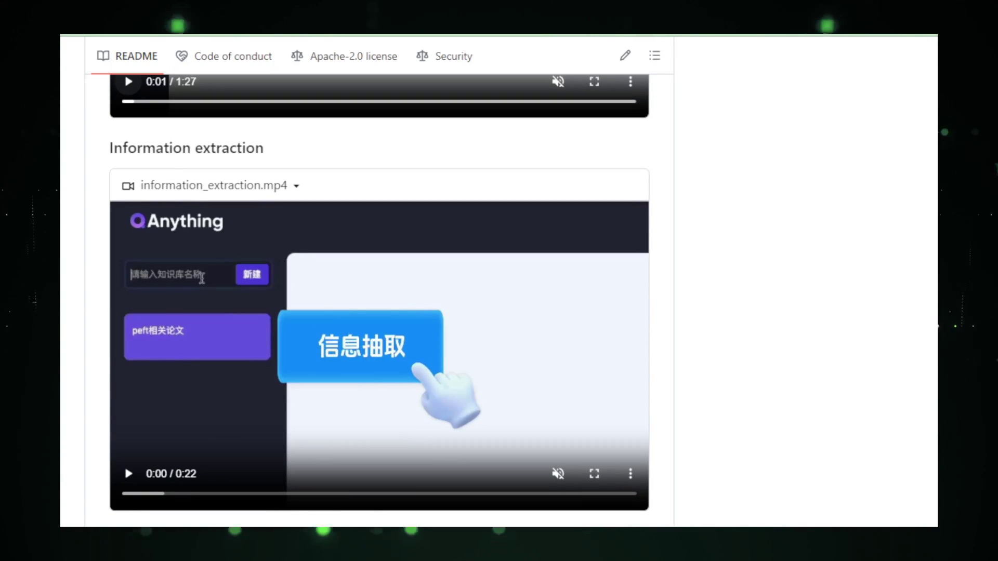
scroll(379, 312, "down", 3)
scroll(379, 312, "down", 2)
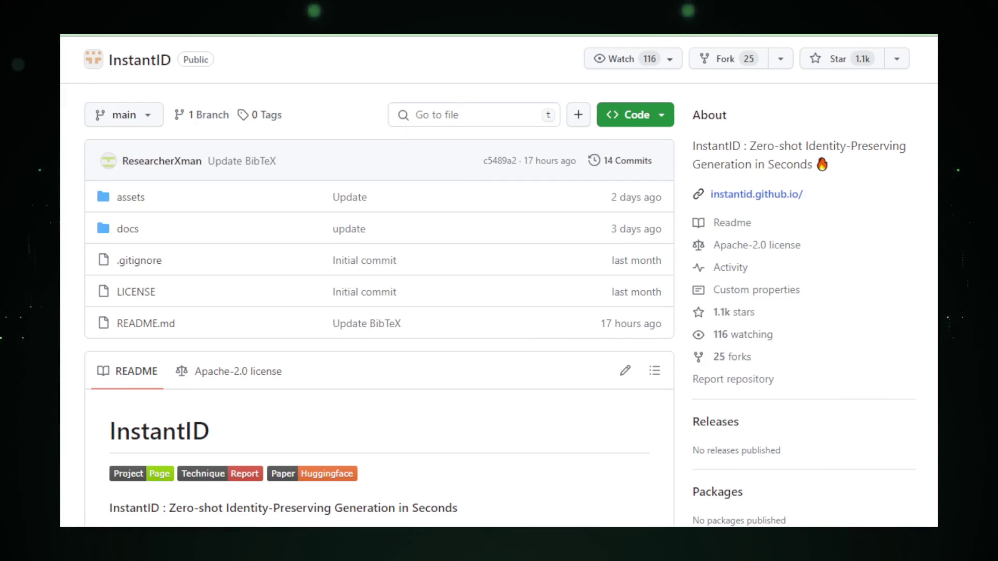
scroll(379, 312, "down", 2)
scroll(379, 312, "down", 2)
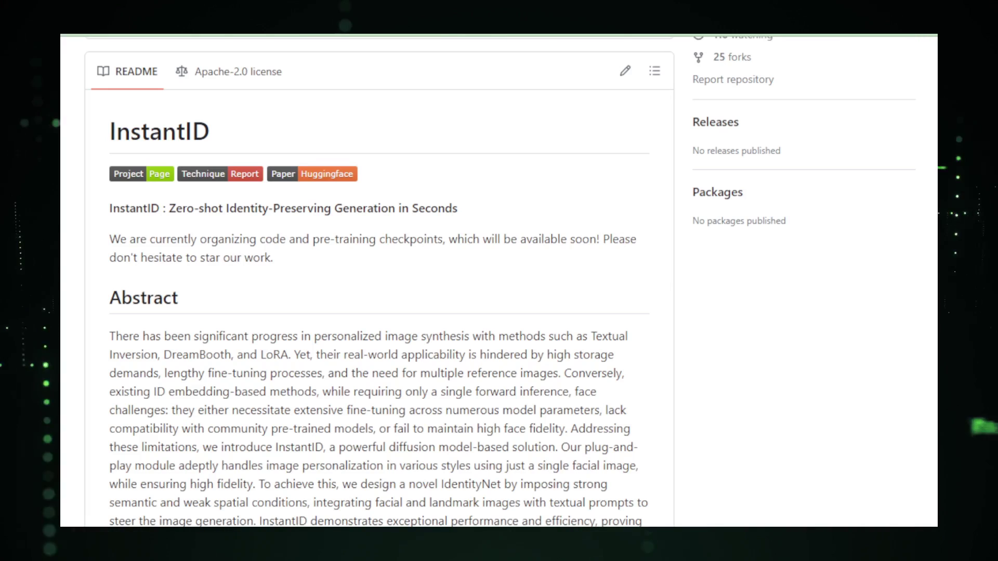
scroll(380, 312, "down", 3)
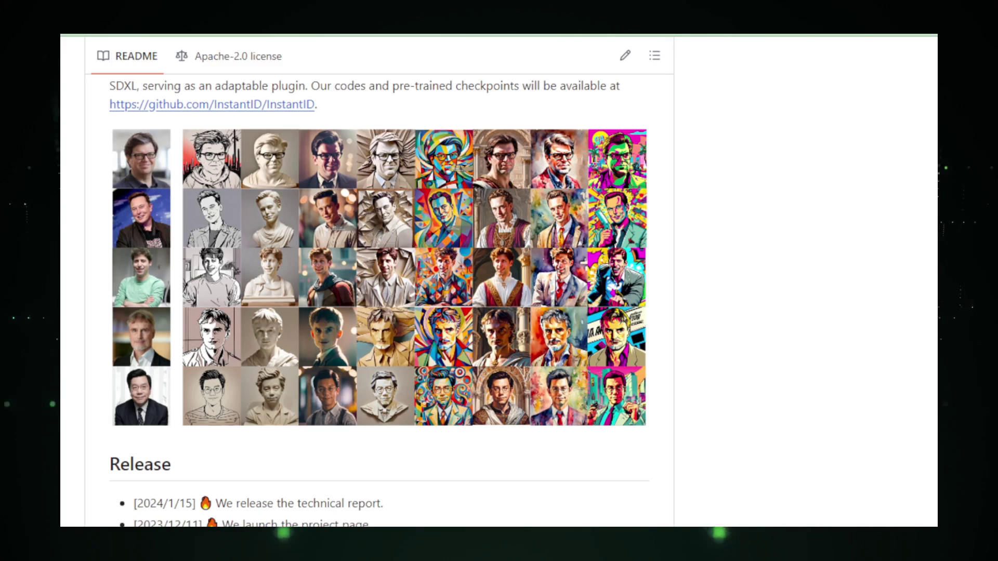
scroll(379, 313, "down", 2)
scroll(379, 312, "down", 3)
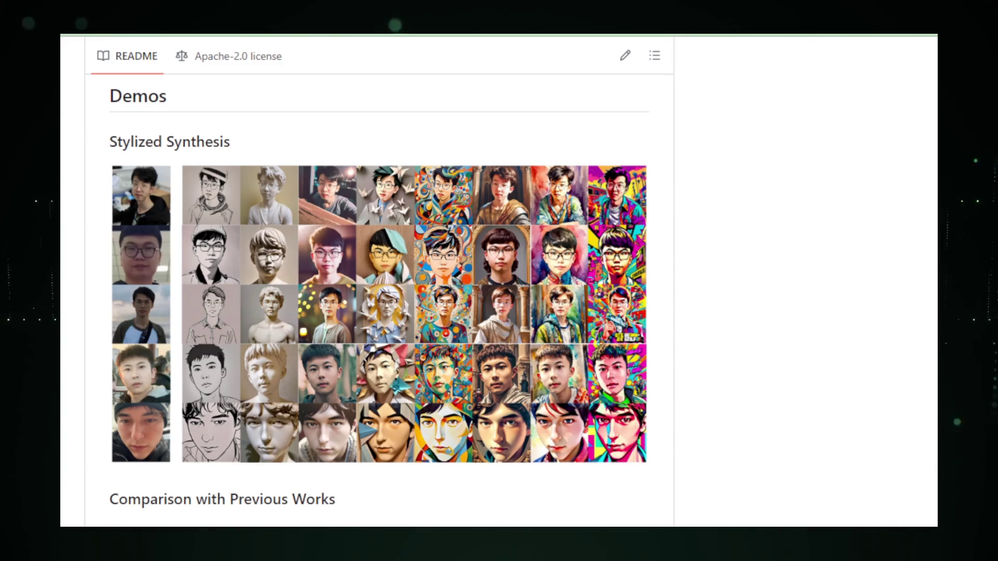
scroll(379, 312, "down", 2)
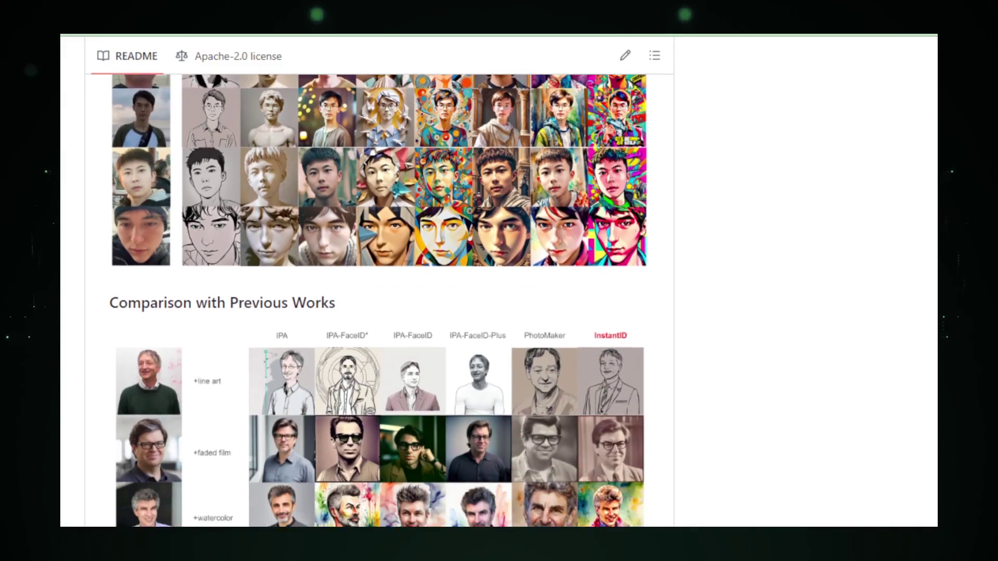
scroll(379, 313, "down", 2)
scroll(379, 312, "down", 1)
scroll(379, 311, "down", 1)
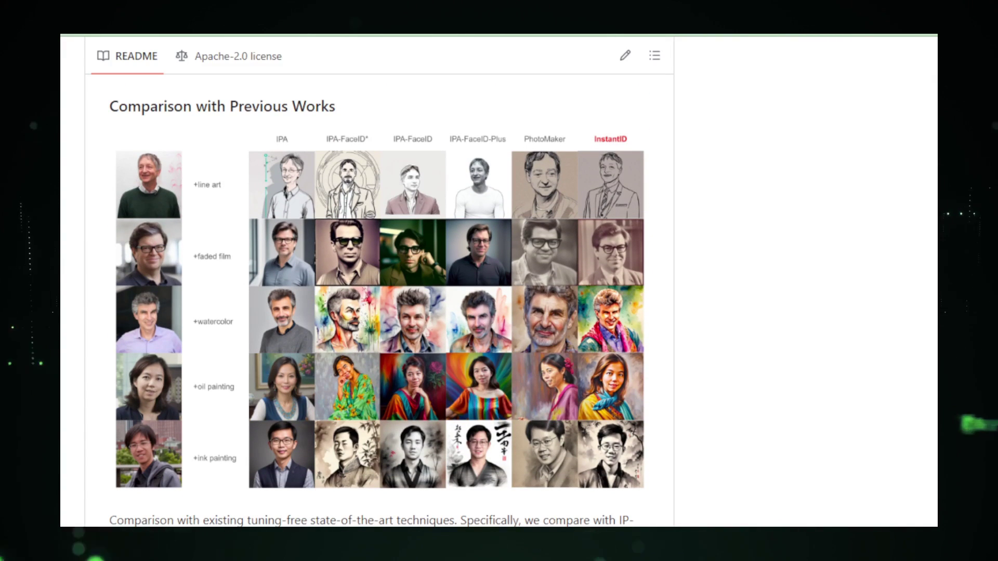
scroll(379, 312, "down", 1)
scroll(379, 312, "down", 3)
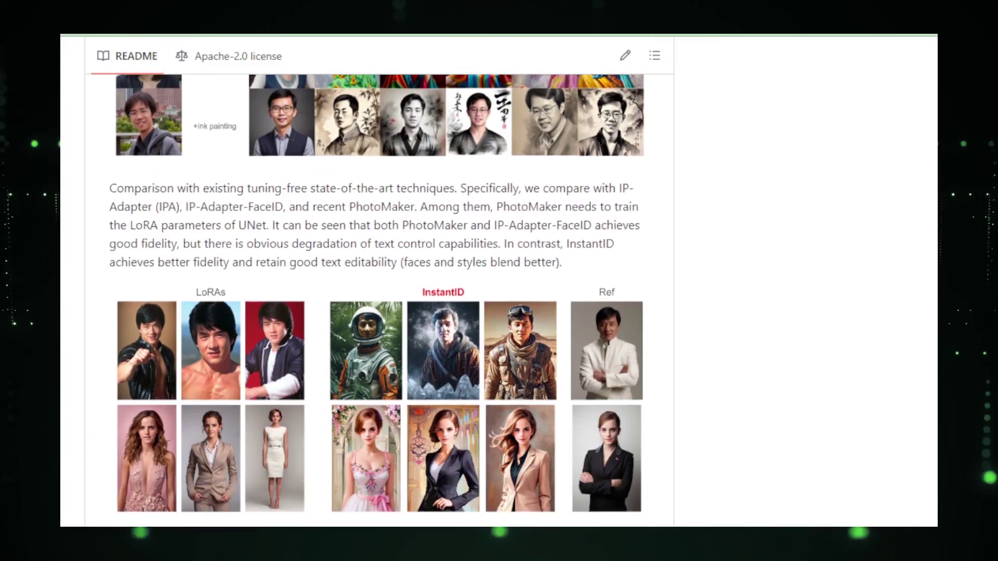
scroll(379, 313, "down", 1)
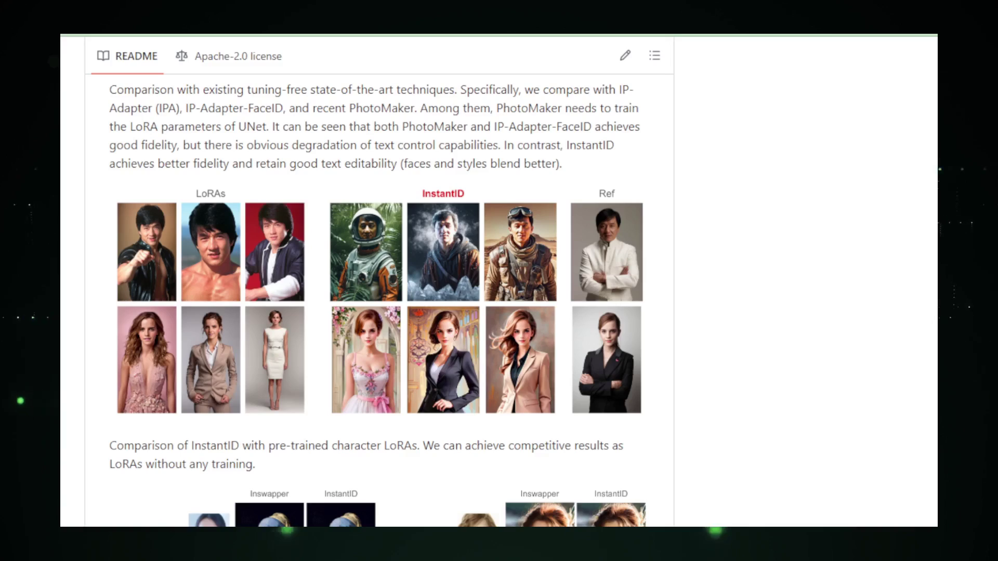
scroll(379, 313, "down", 4)
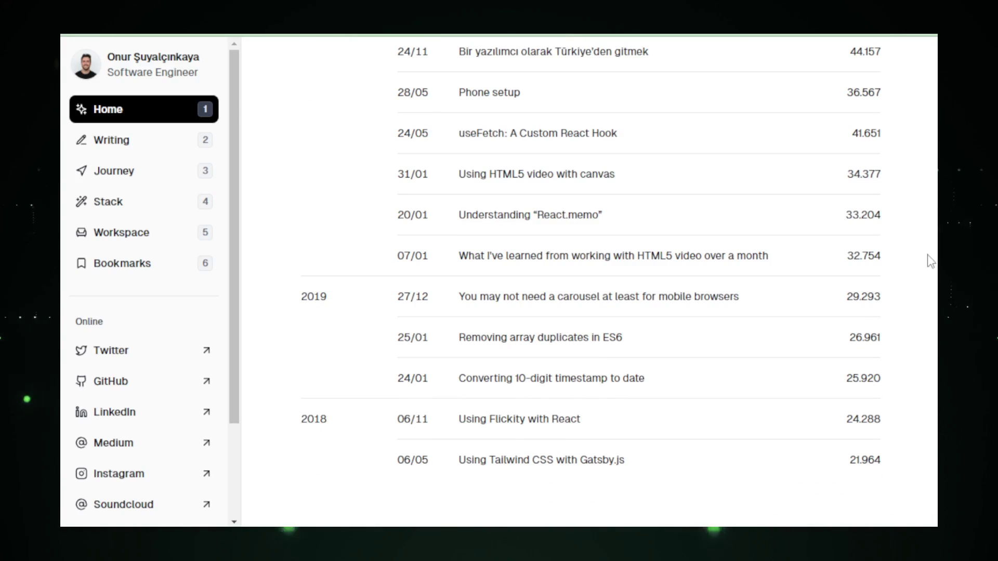
Read the Writing post 'Almanya'dan Hollanda'ya taşındım', then go to the Journey timeline.
left_click(109, 147)
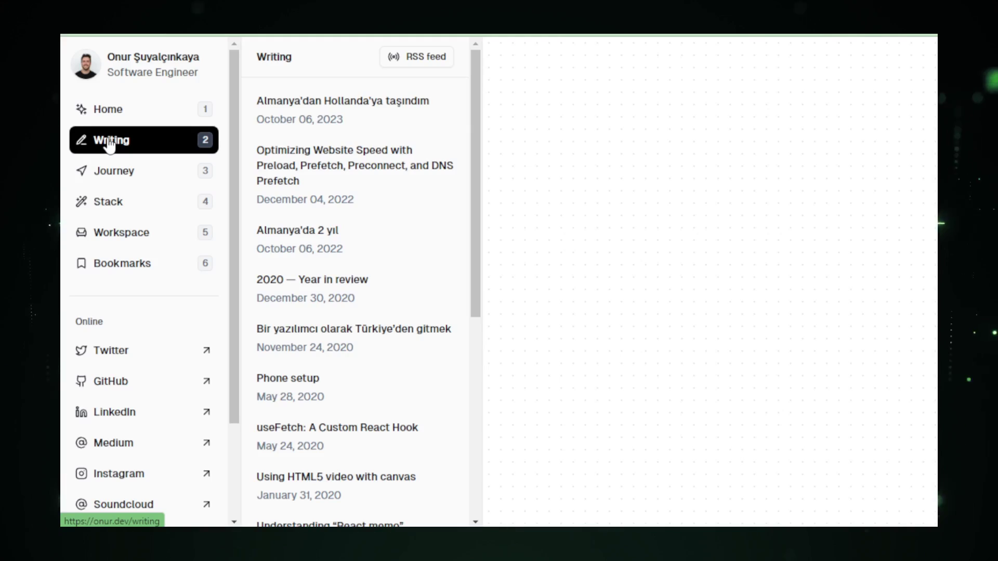
left_click(365, 119)
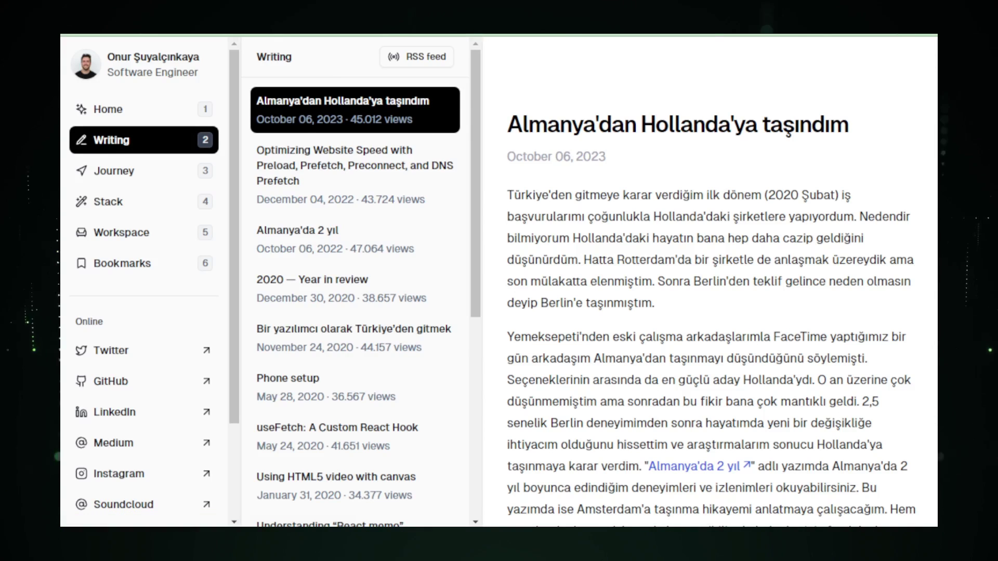
scroll(891, 89, "down", 4)
scroll(891, 89, "down", 3)
scroll(710, 282, "down", 2)
scroll(710, 282, "down", 3)
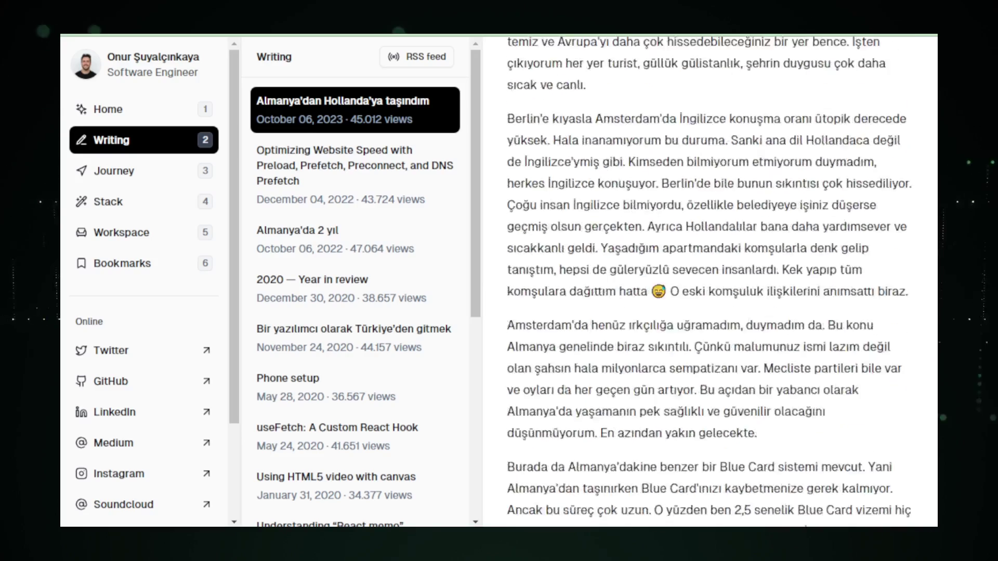
scroll(710, 281, "down", 2)
scroll(711, 281, "down", 2)
scroll(710, 281, "down", 2)
scroll(710, 281, "down", 2)
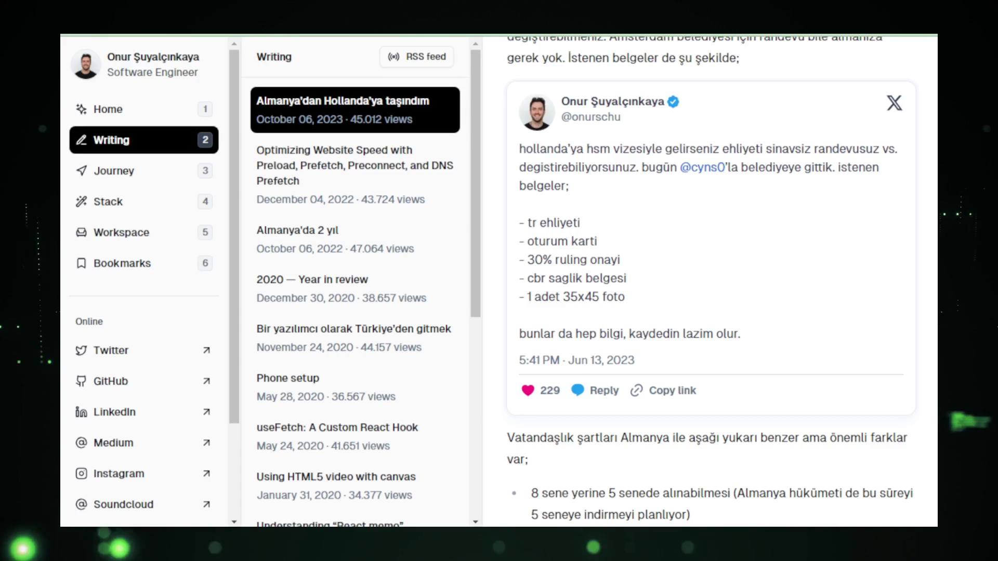
left_click(130, 179)
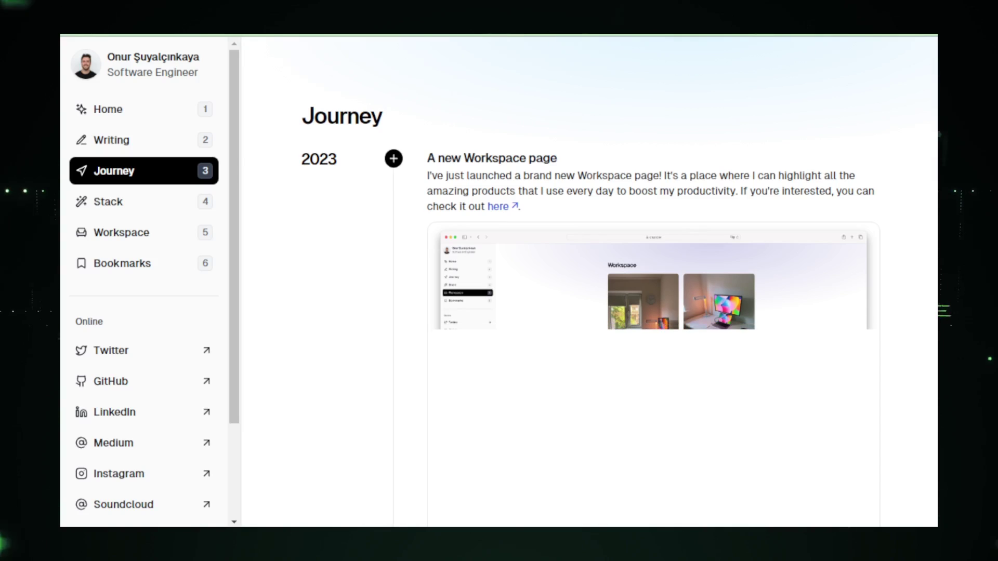
scroll(589, 312, "down", 2)
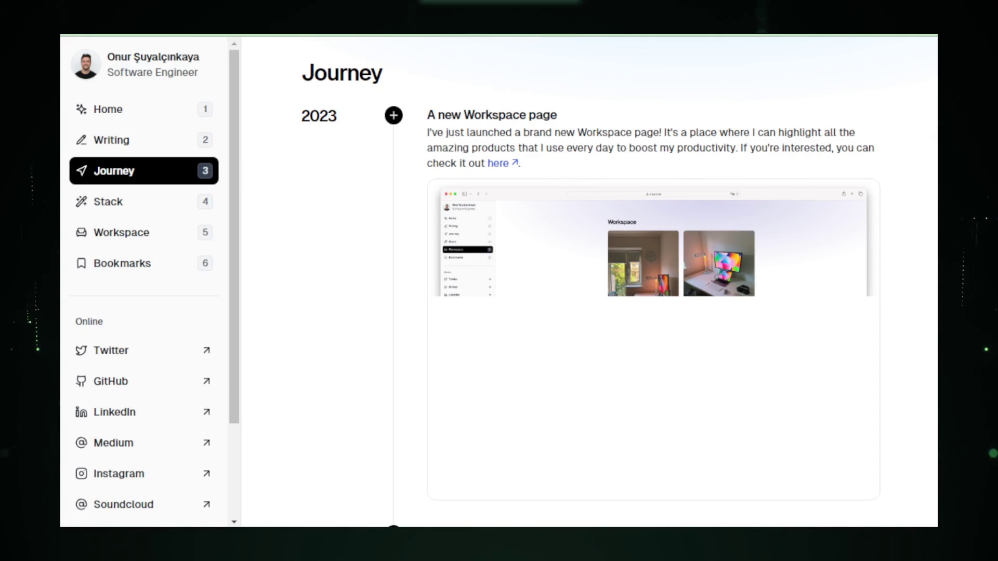
scroll(589, 312, "down", 1)
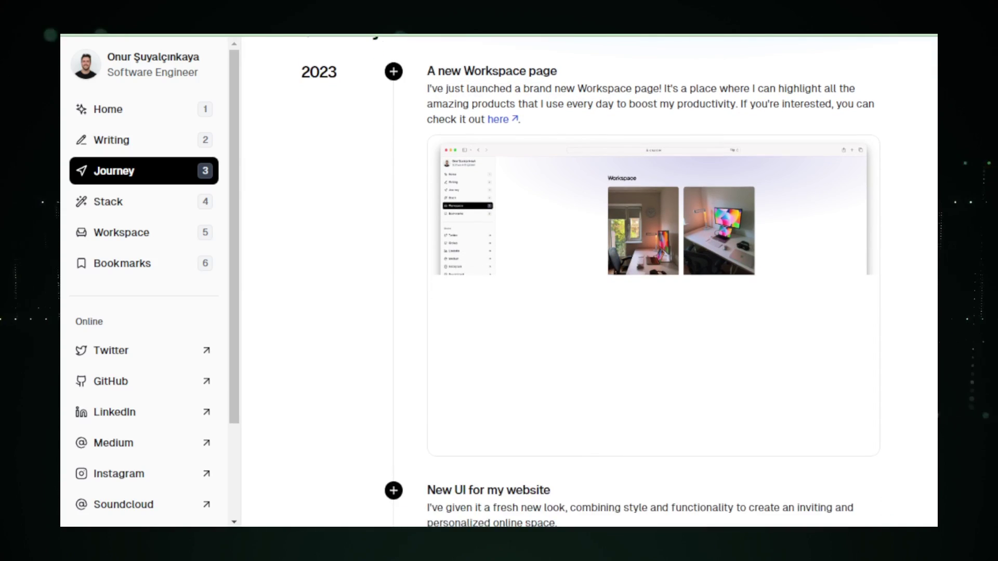
scroll(589, 312, "down", 1)
scroll(589, 312, "down", 3)
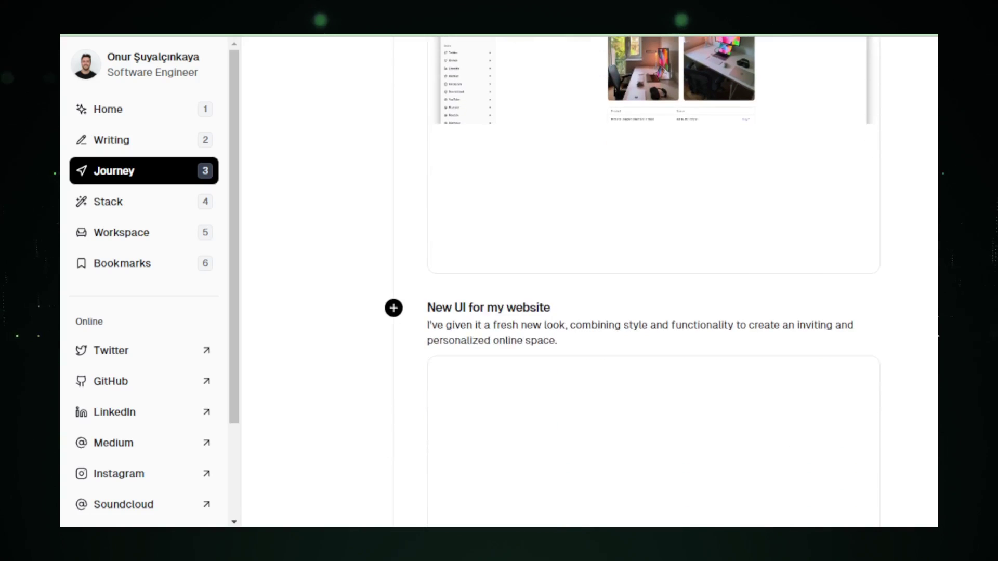
scroll(589, 312, "down", 4)
scroll(589, 312, "down", 5)
scroll(589, 312, "down", 3)
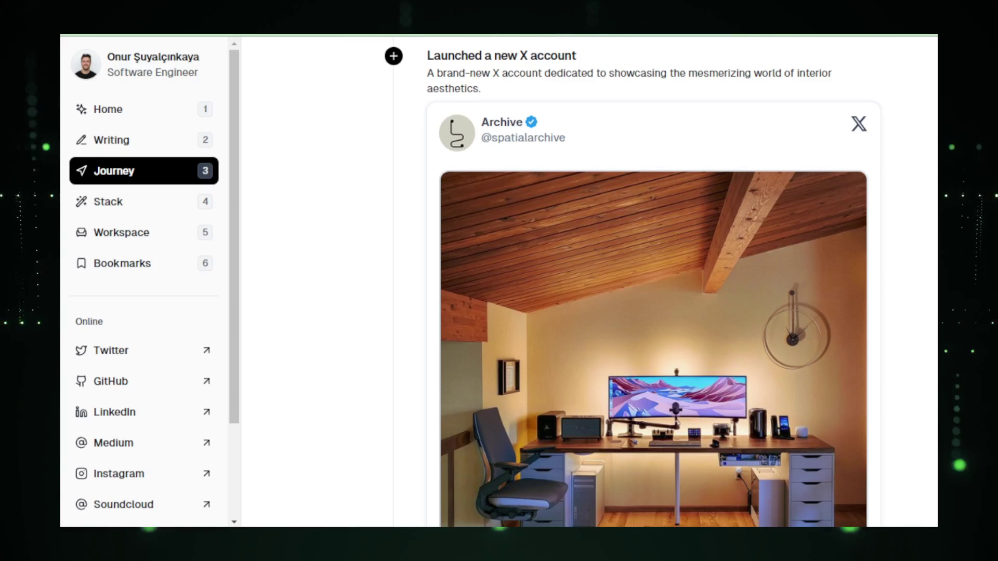
scroll(589, 313, "down", 5)
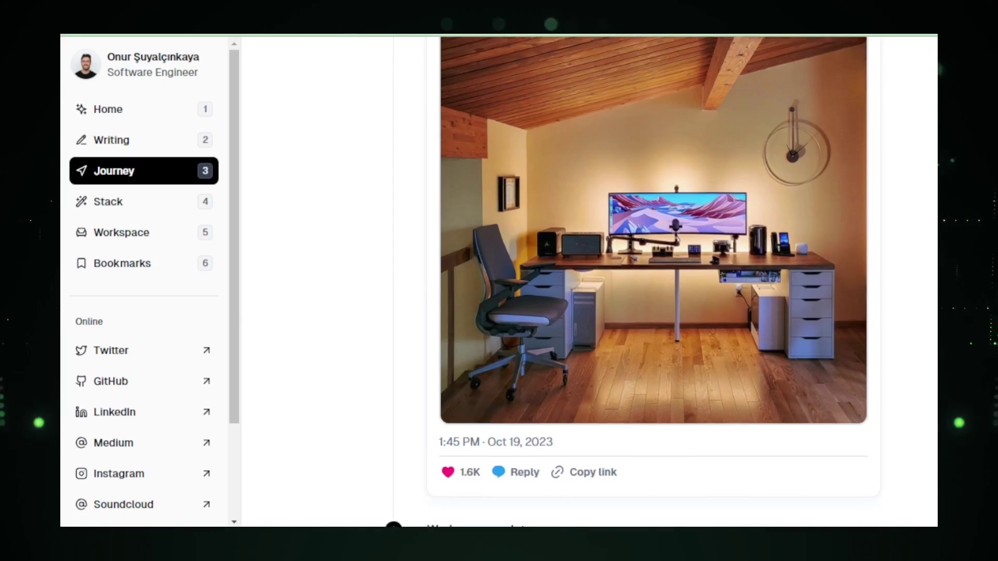
scroll(588, 312, "down", 4)
scroll(589, 312, "down", 3)
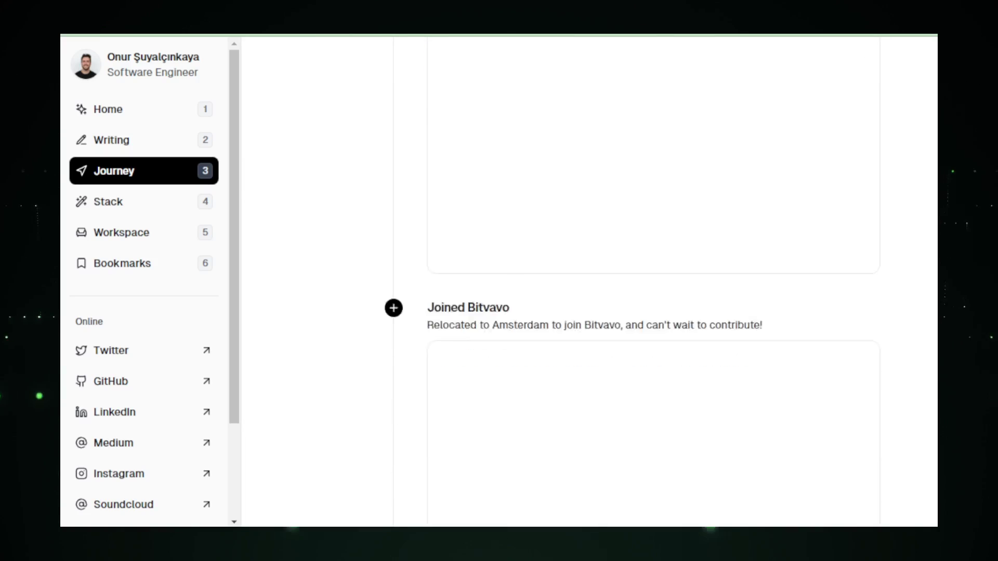
scroll(589, 312, "down", 3)
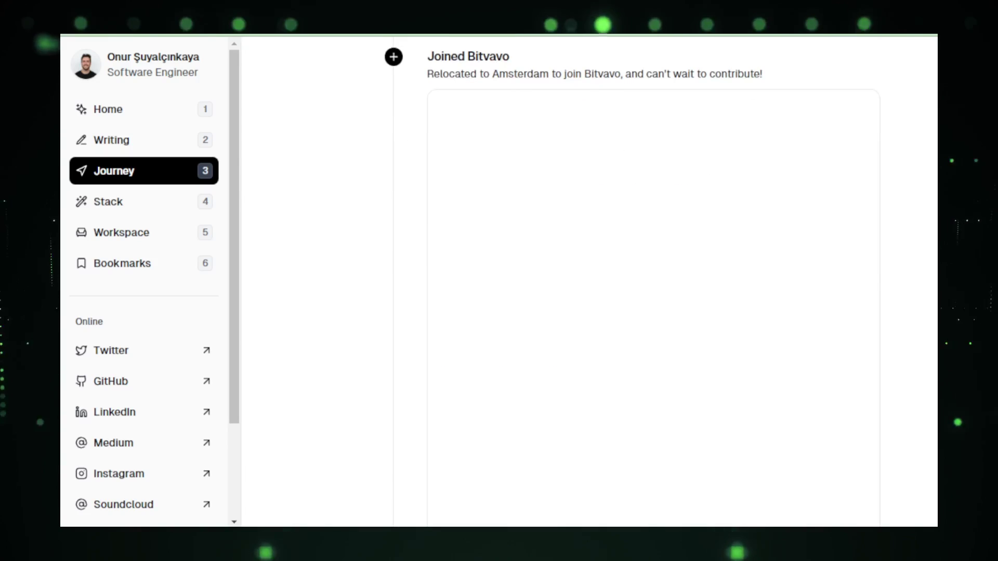
View the Stack page of favourite tools, then the Workspace desk-setup page.
left_click(94, 211)
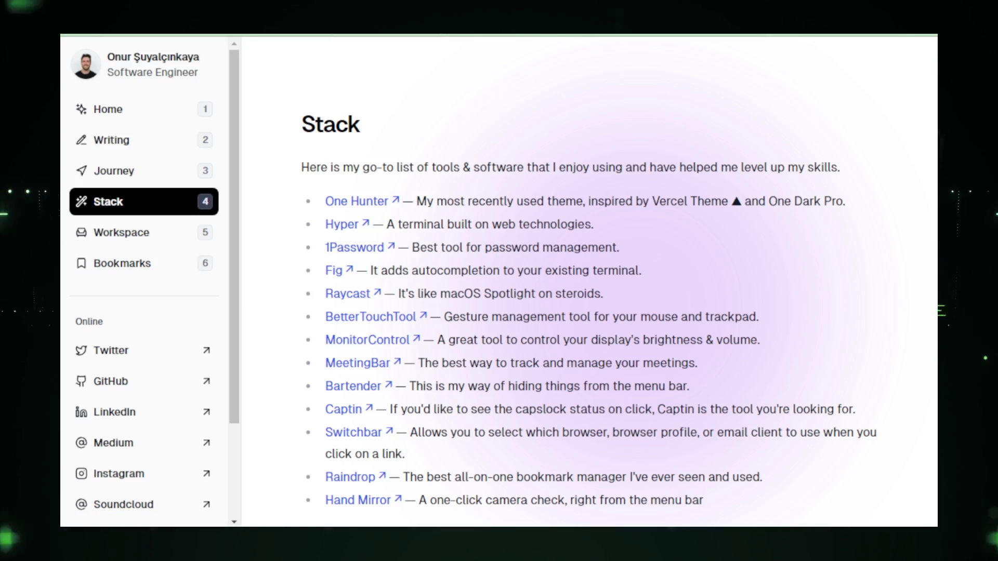
scroll(902, 125, "down", 1)
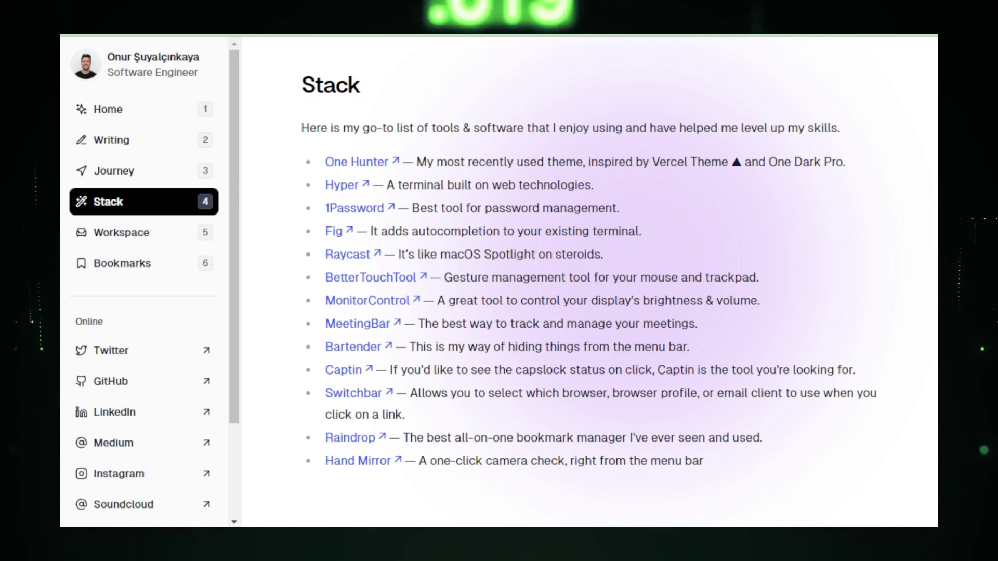
left_click(152, 238)
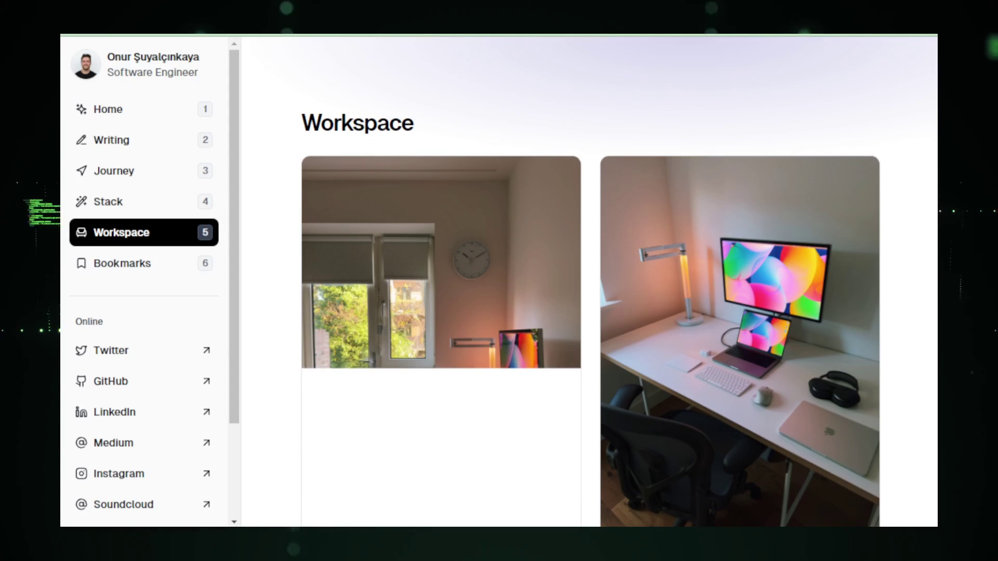
scroll(590, 312, "down", 1)
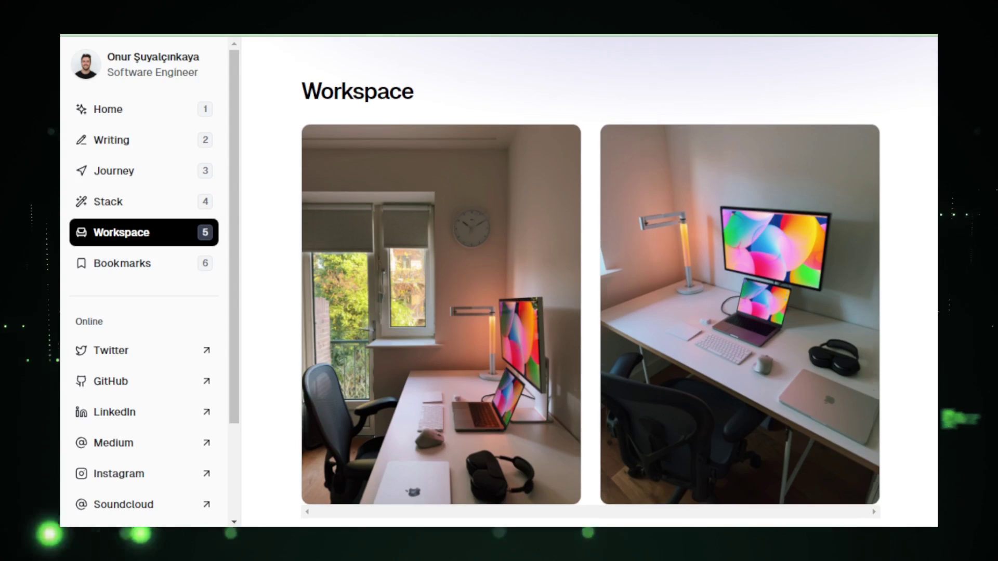
scroll(591, 282, "down", 1)
scroll(590, 281, "down", 2)
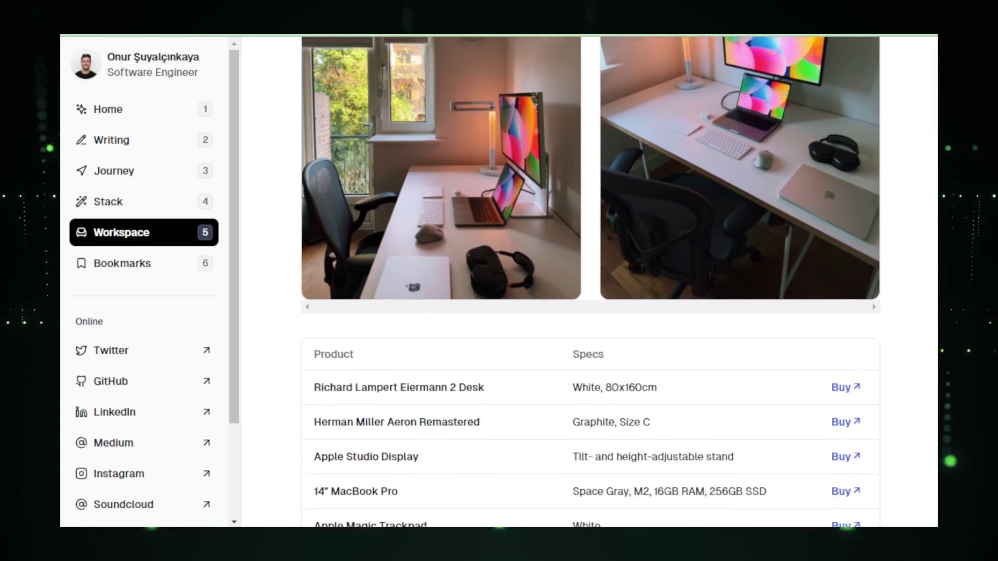
scroll(590, 281, "down", 2)
scroll(591, 280, "down", 1)
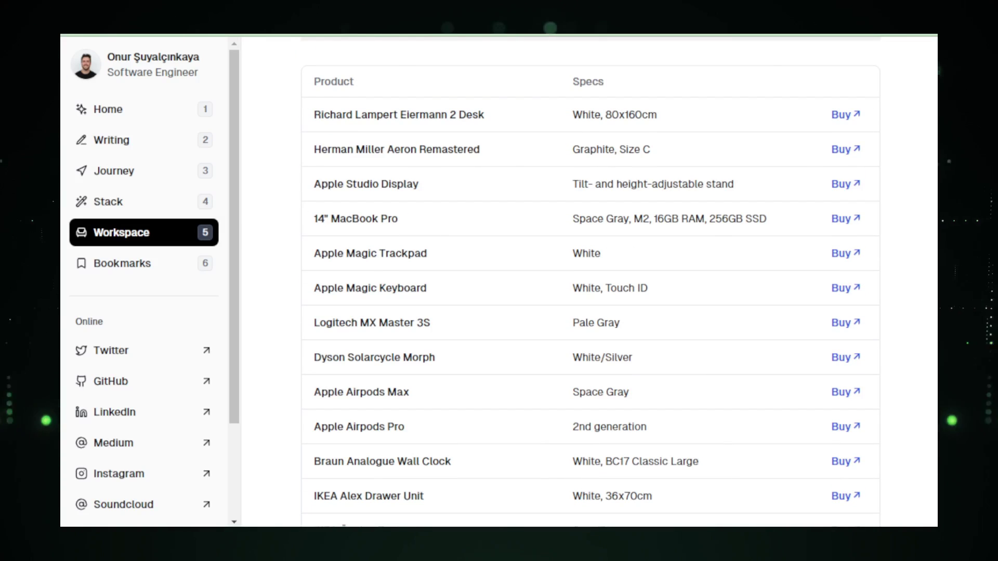
Show the Apps & Tools category in the Bookmarks collections.
left_click(129, 277)
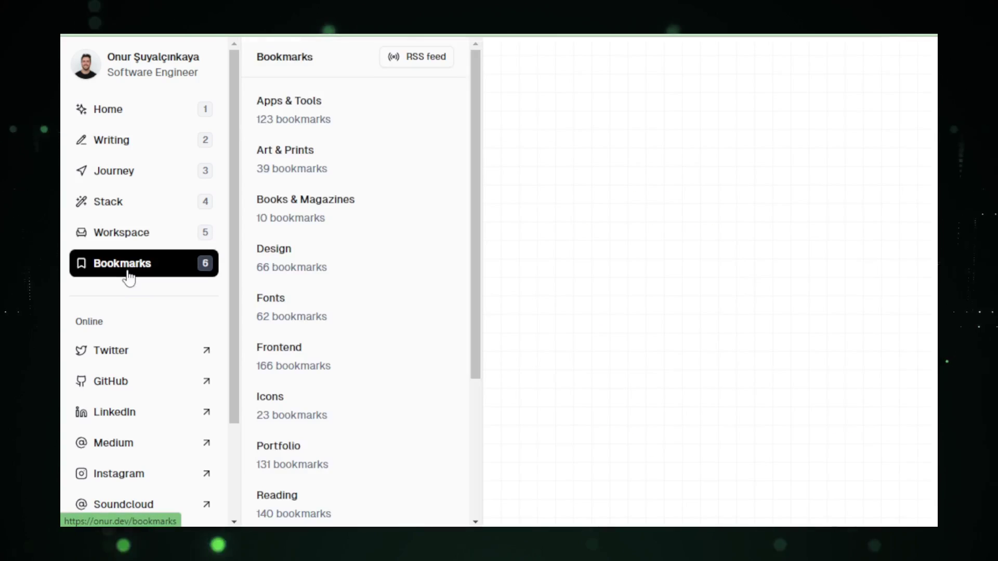
left_click(336, 111)
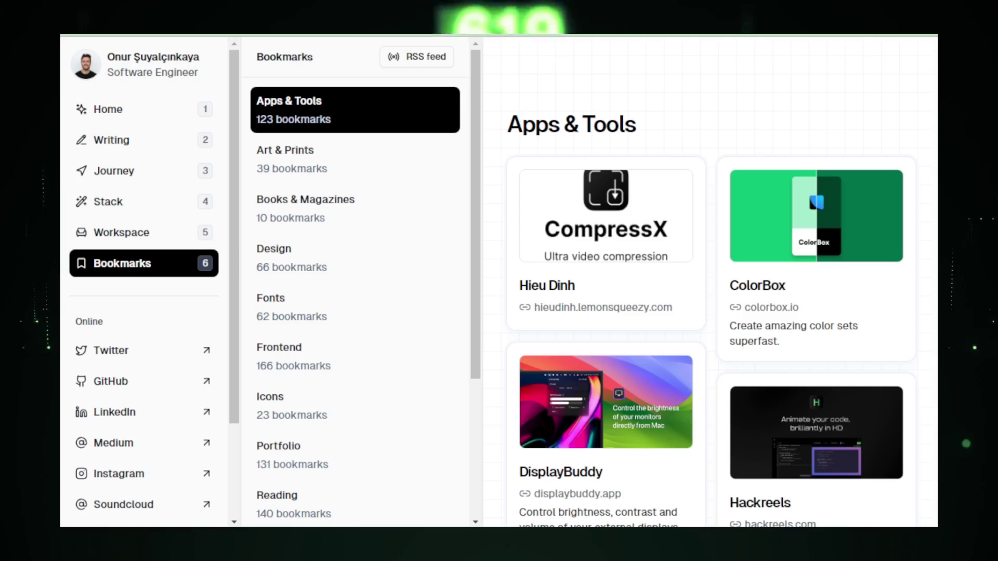
scroll(896, 137, "down", 2)
scroll(896, 138, "down", 2)
scroll(710, 281, "down", 3)
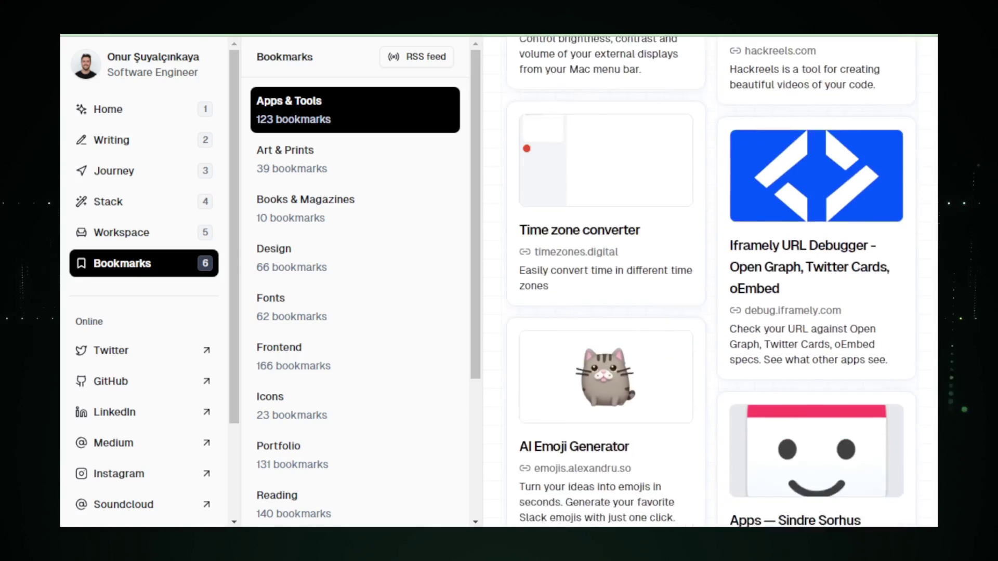
scroll(710, 282, "down", 3)
scroll(710, 281, "down", 2)
scroll(710, 281, "down", 3)
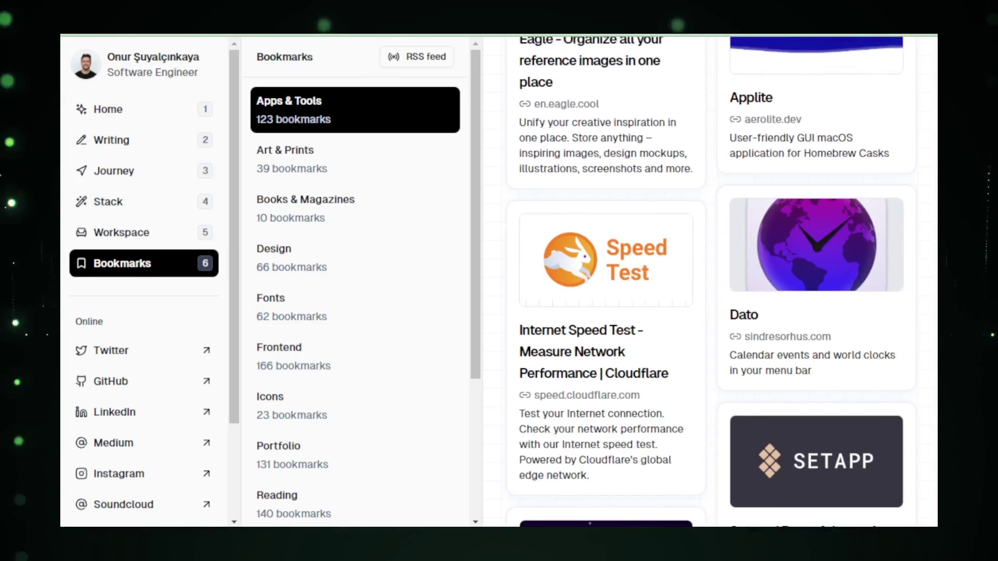
scroll(710, 281, "down", 1)
scroll(711, 281, "down", 2)
scroll(710, 280, "down", 2)
scroll(709, 281, "down", 5)
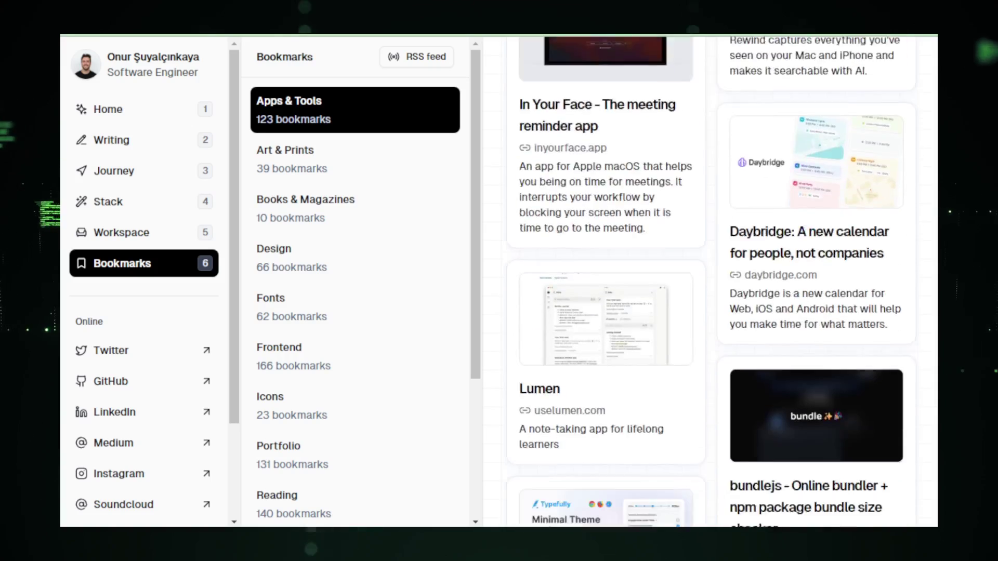
scroll(709, 281, "down", 4)
scroll(710, 281, "down", 5)
scroll(709, 281, "down", 2)
scroll(710, 281, "down", 5)
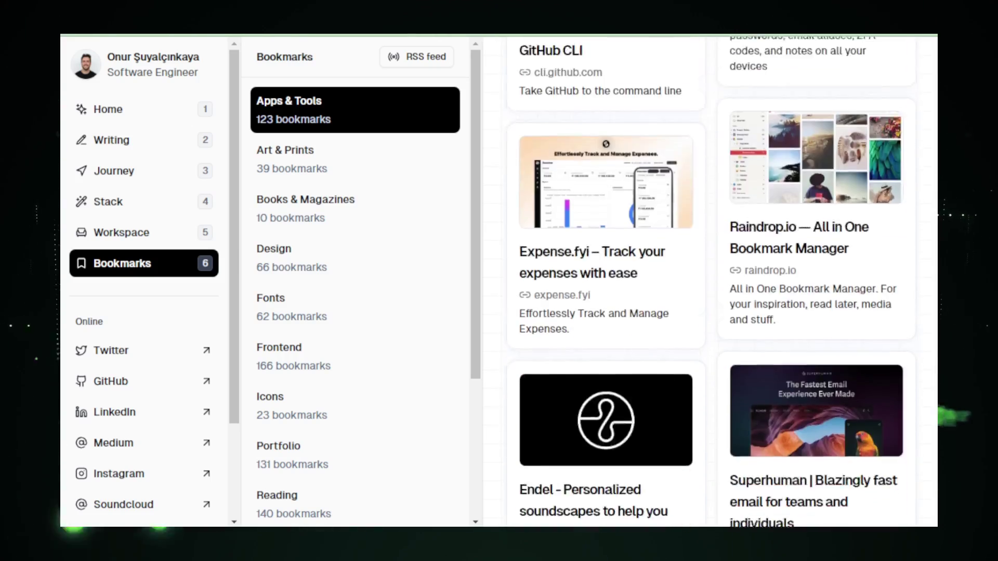
scroll(709, 280, "down", 5)
scroll(710, 281, "down", 5)
scroll(710, 280, "down", 5)
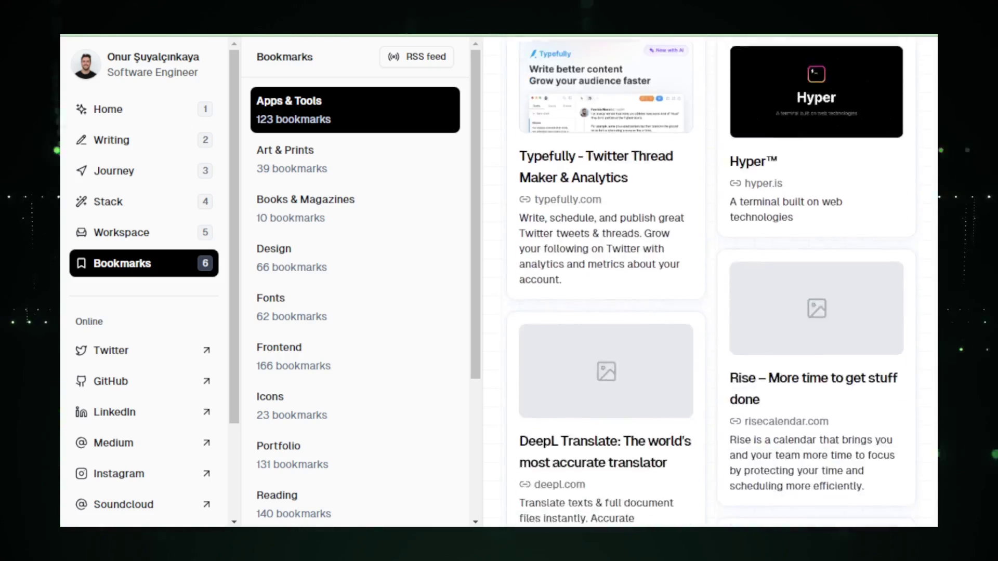
scroll(710, 280, "down", 5)
scroll(709, 281, "down", 5)
scroll(710, 281, "down", 3)
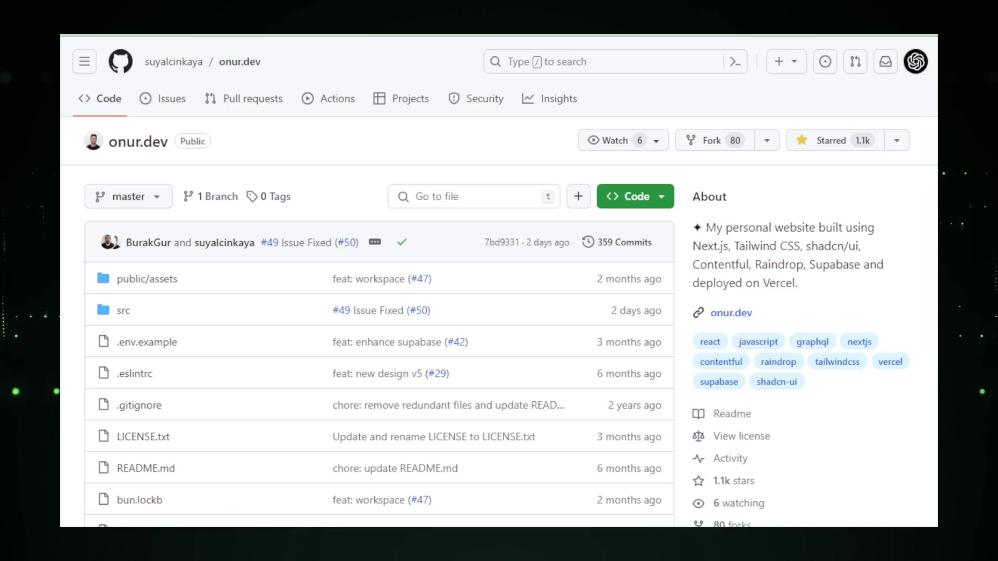
scroll(500, 282, "down", 1)
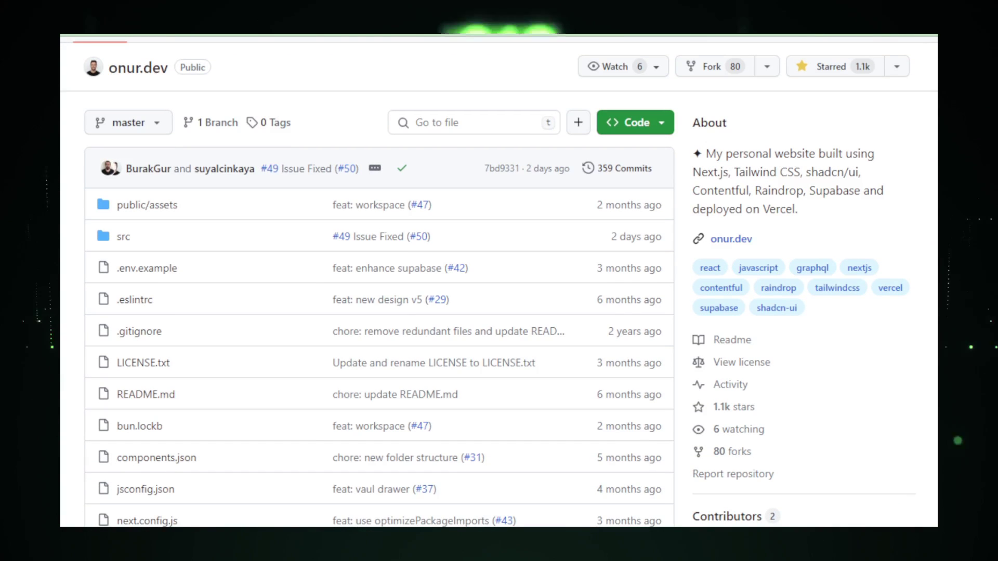
scroll(500, 281, "down", 4)
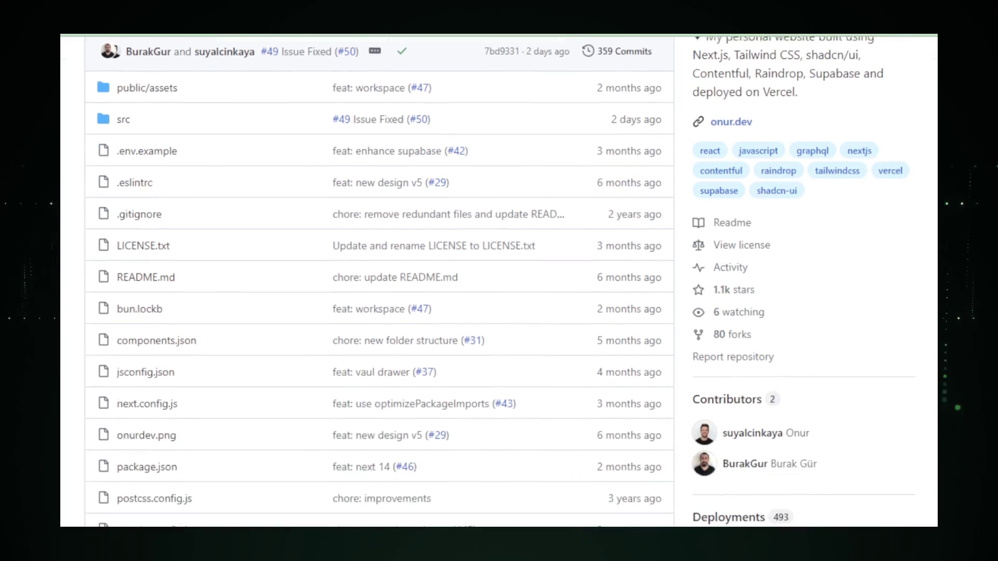
scroll(499, 280, "down", 1)
scroll(499, 281, "down", 1)
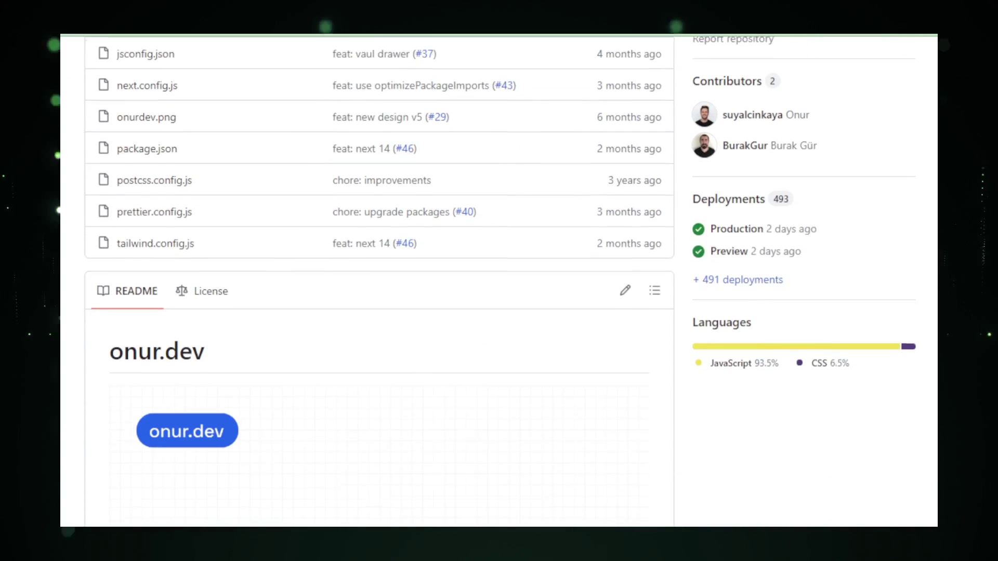
scroll(499, 281, "down", 2)
scroll(500, 281, "down", 1)
scroll(499, 281, "down", 1)
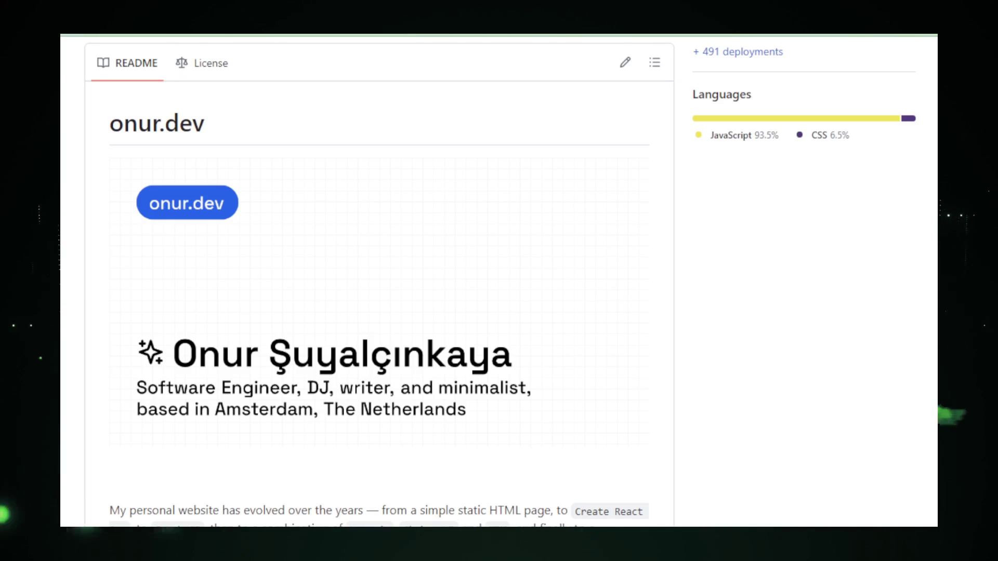
scroll(379, 312, "down", 1)
scroll(379, 312, "down", 2)
scroll(380, 311, "down", 1)
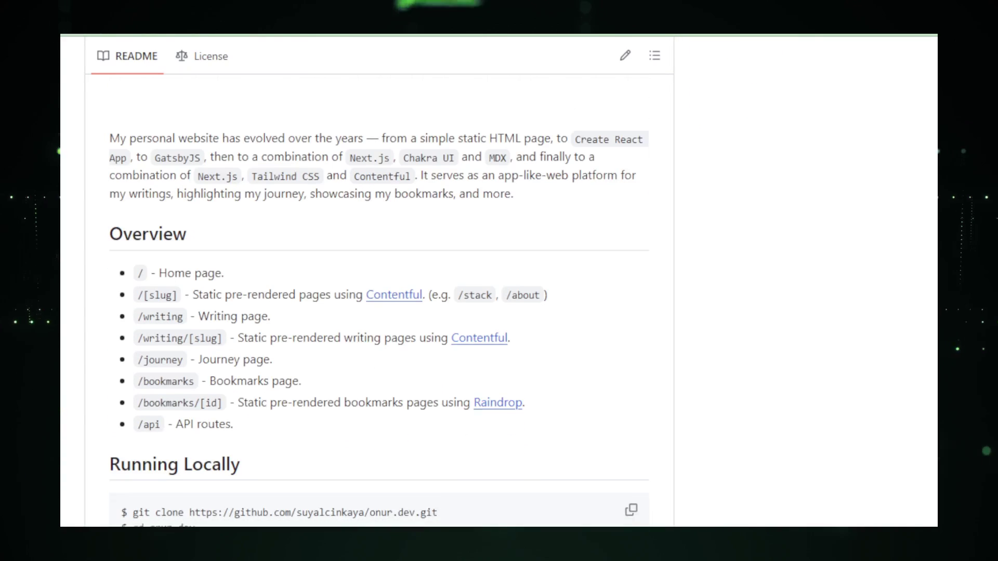
scroll(379, 313, "down", 1)
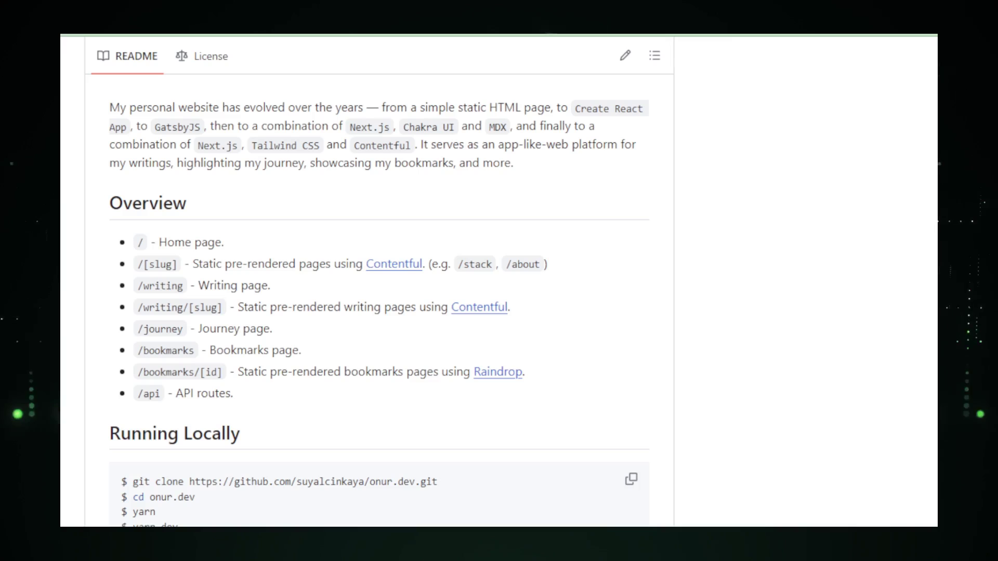
scroll(379, 312, "down", 1)
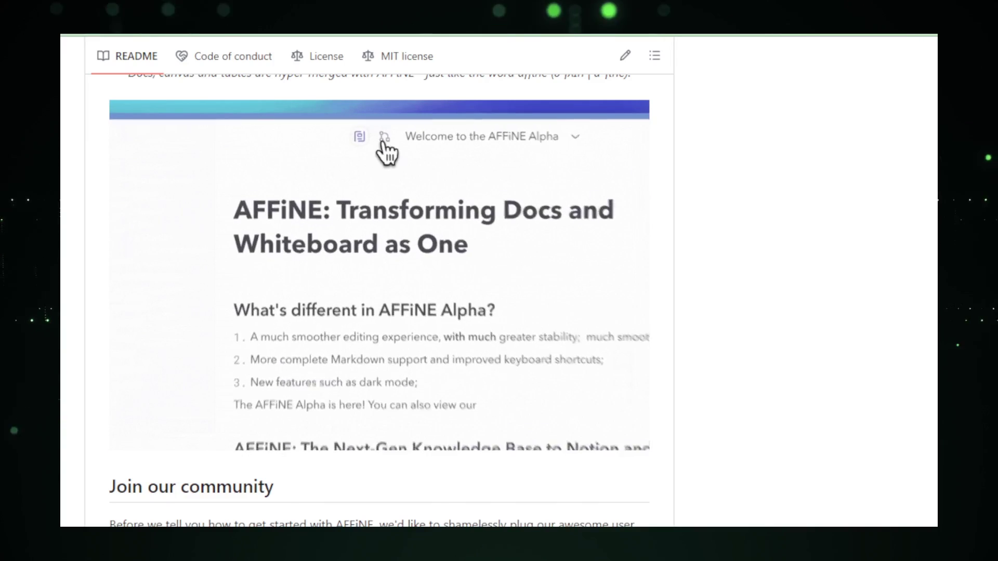
scroll(380, 297, "down", 2)
scroll(379, 297, "down", 3)
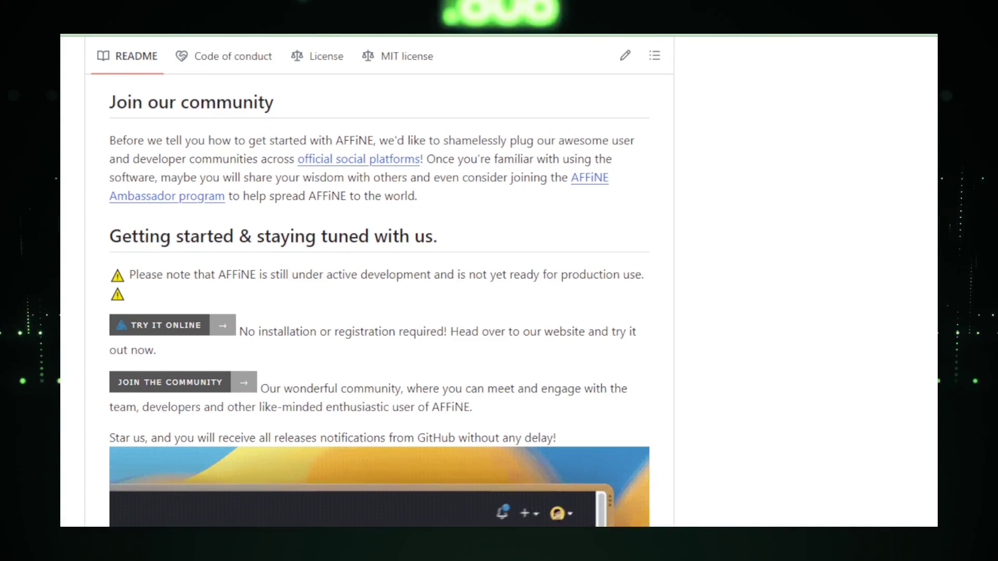
scroll(379, 296, "down", 2)
scroll(380, 296, "down", 2)
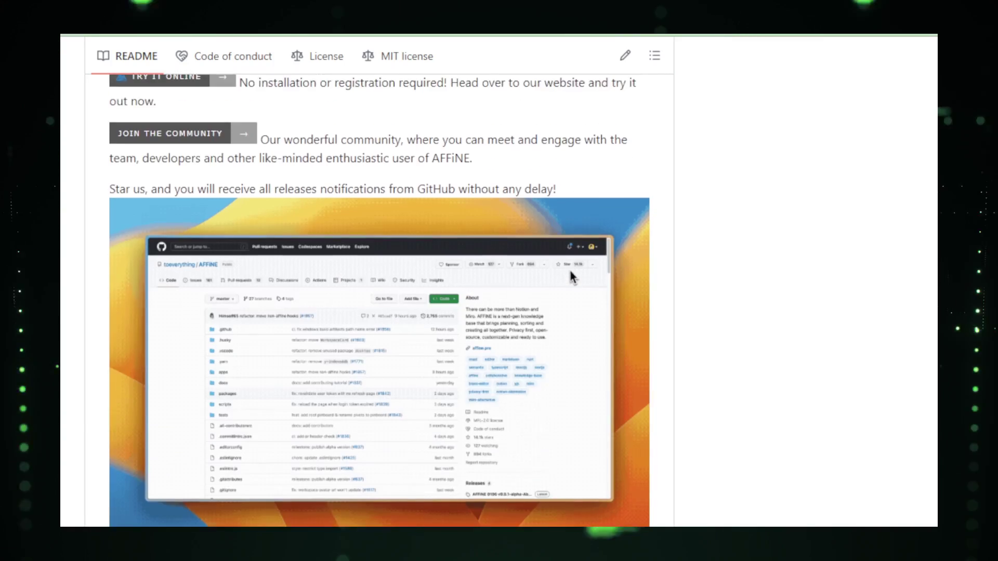
scroll(379, 297, "down", 1)
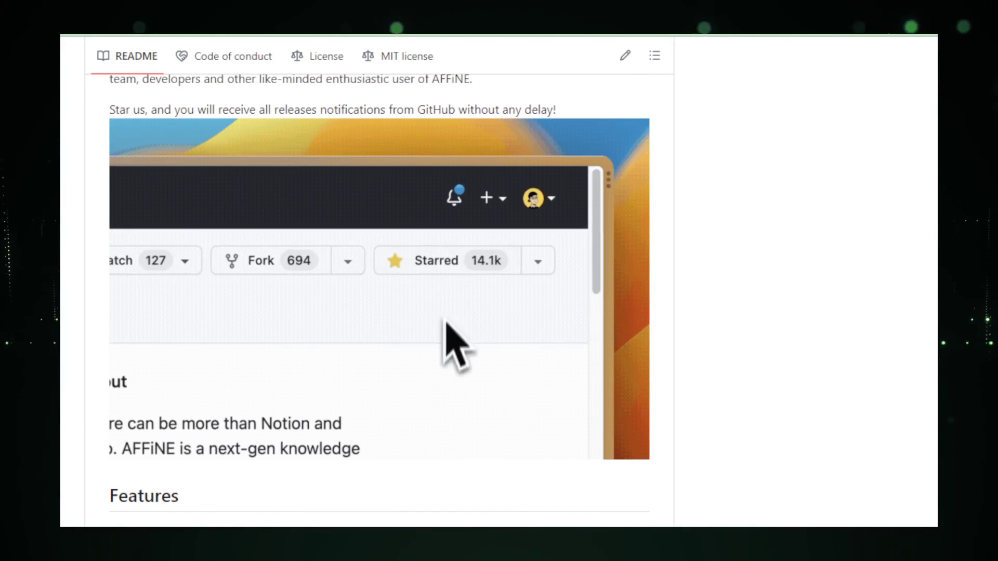
scroll(379, 296, "down", 1)
scroll(379, 296, "down", 3)
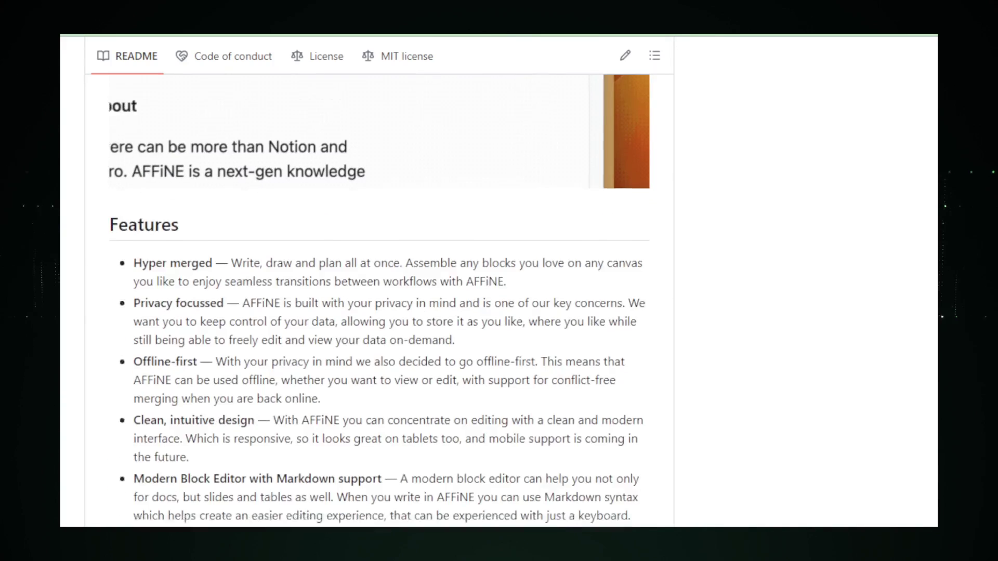
scroll(380, 297, "down", 2)
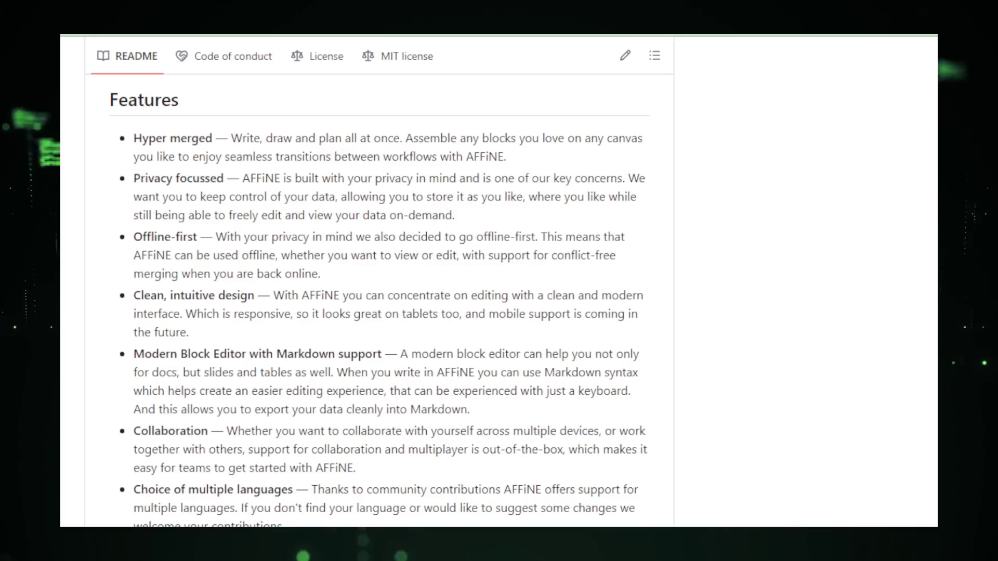
scroll(379, 297, "down", 2)
scroll(379, 297, "down", 3)
scroll(379, 296, "down", 1)
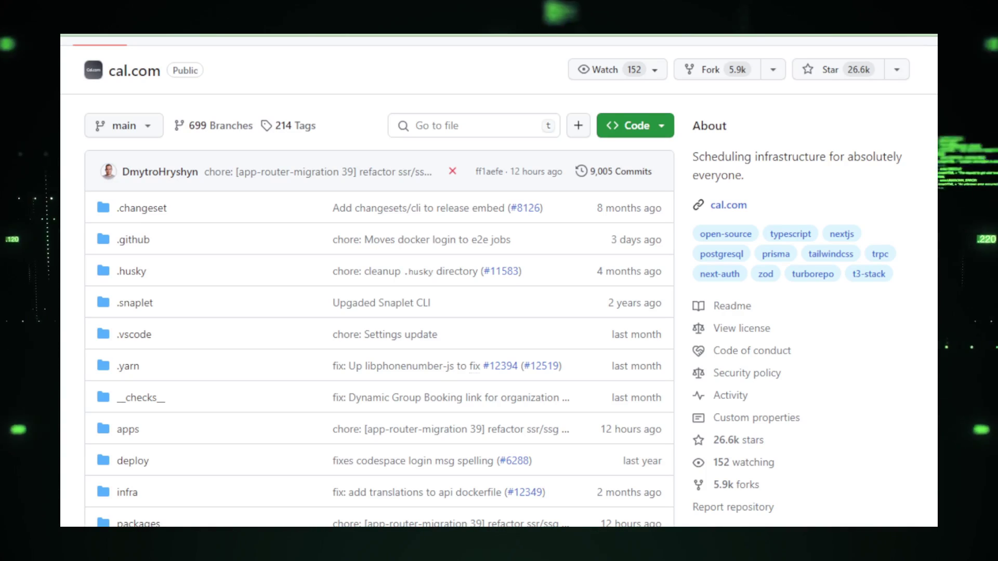
scroll(499, 311, "down", 2)
scroll(499, 312, "down", 3)
scroll(928, 110, "down", 5)
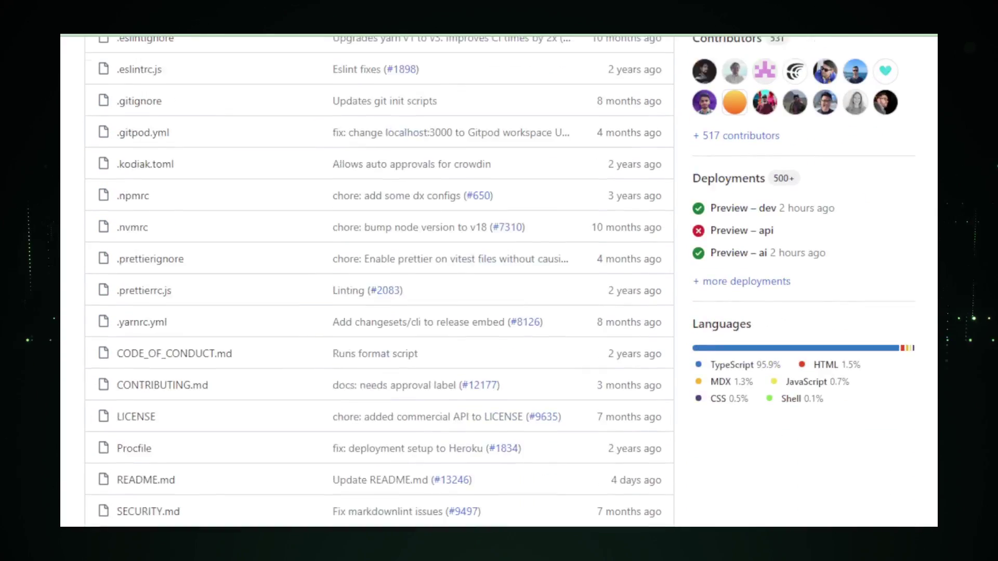
scroll(928, 109, "down", 5)
scroll(929, 109, "down", 3)
scroll(932, 117, "down", 1)
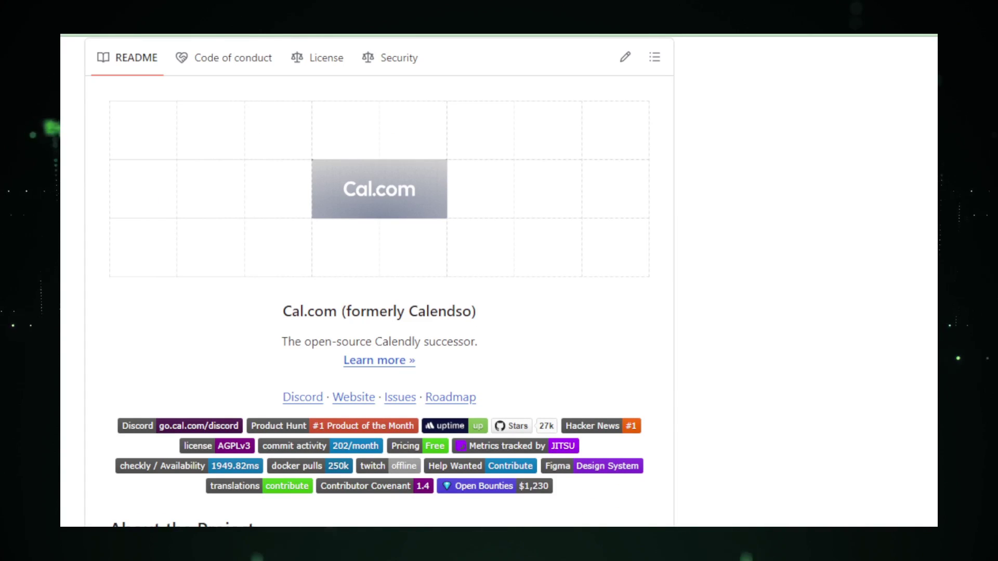
scroll(379, 312, "down", 2)
scroll(379, 312, "down", 2)
scroll(379, 312, "down", 2)
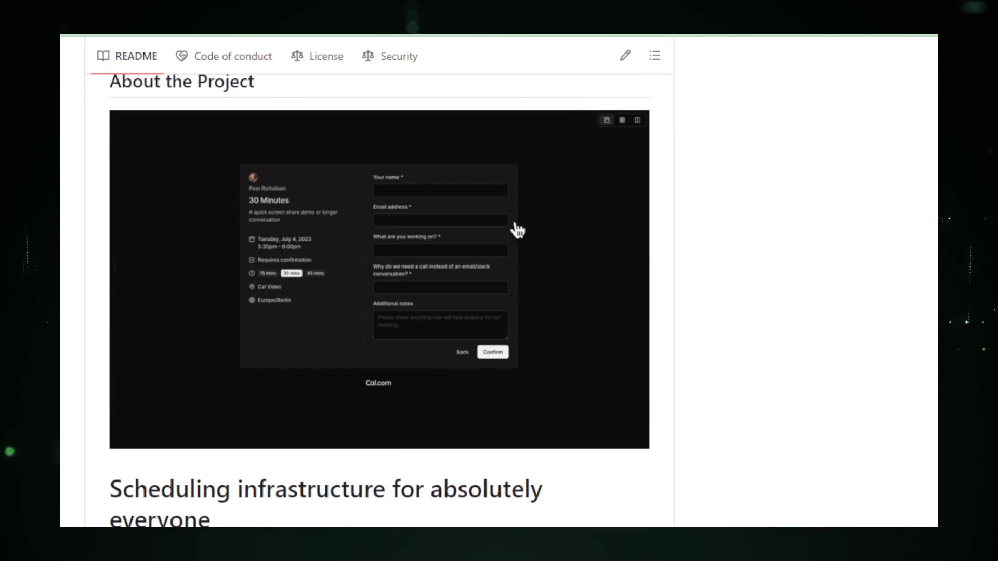
scroll(379, 312, "down", 1)
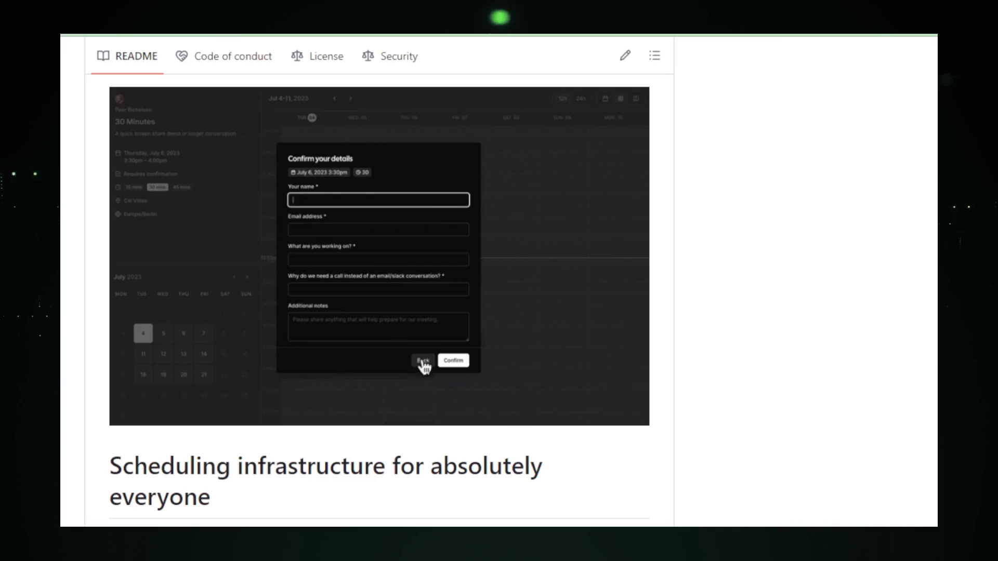
scroll(379, 312, "down", 5)
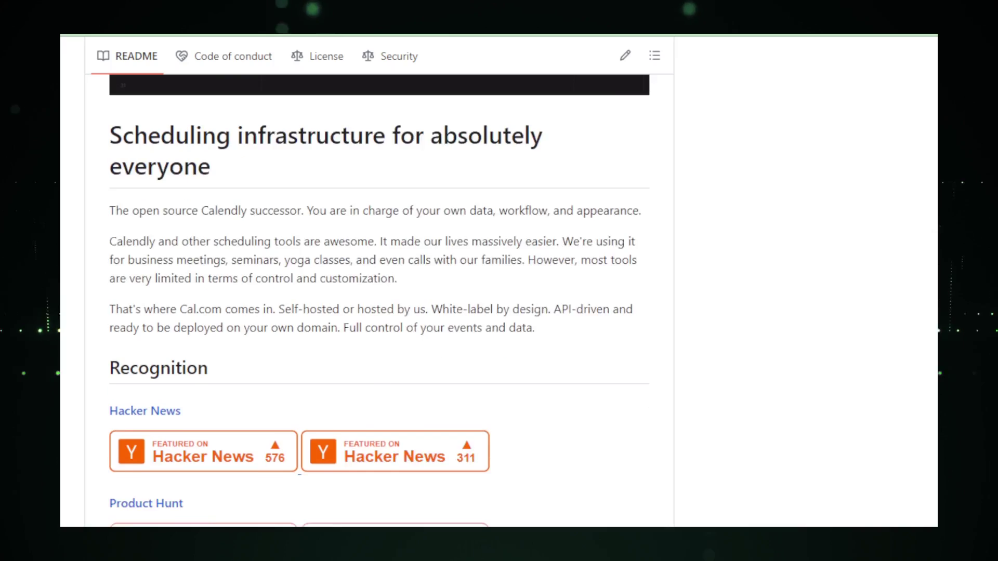
scroll(380, 312, "up", 1)
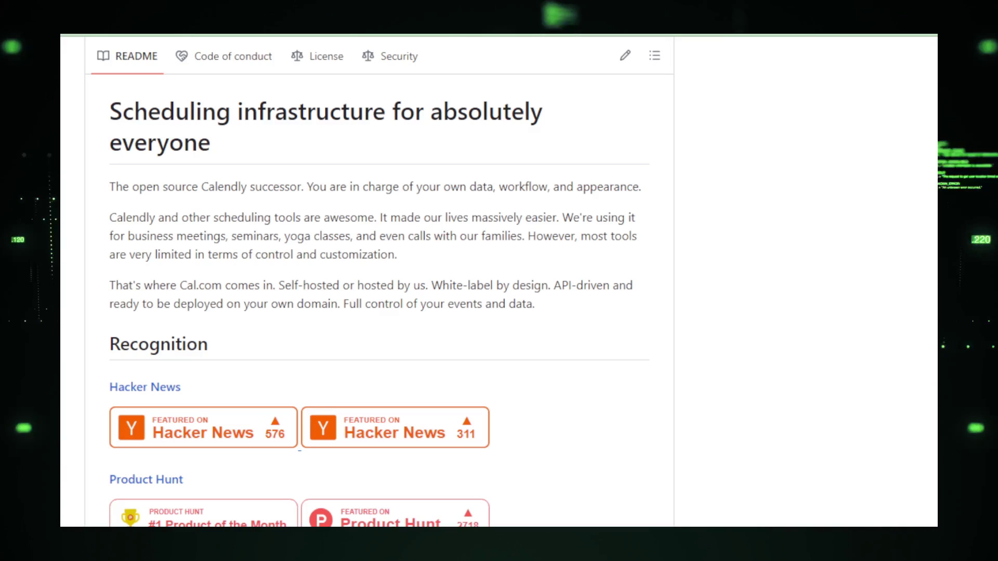
scroll(379, 312, "down", 1)
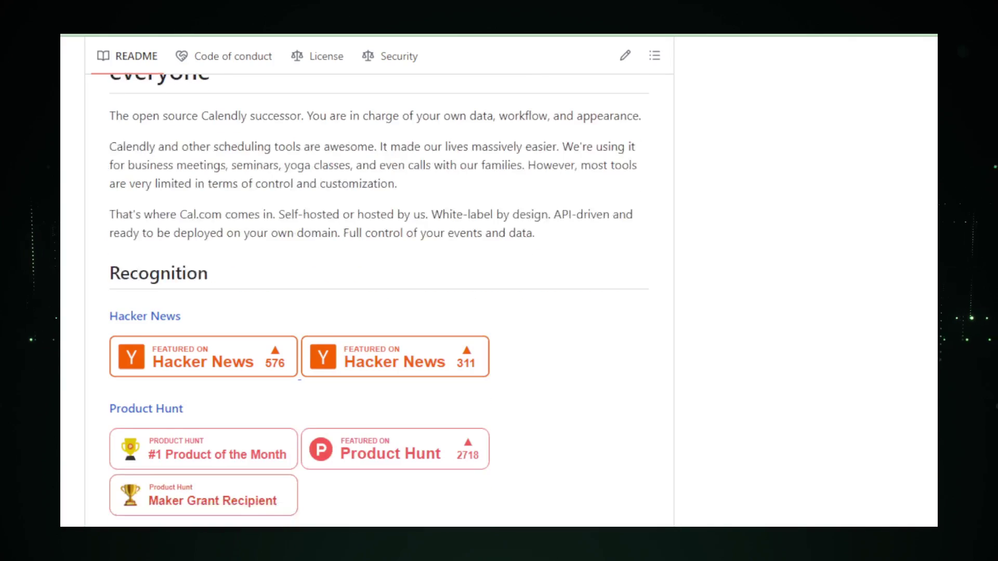
scroll(379, 312, "down", 2)
scroll(379, 312, "down", 1)
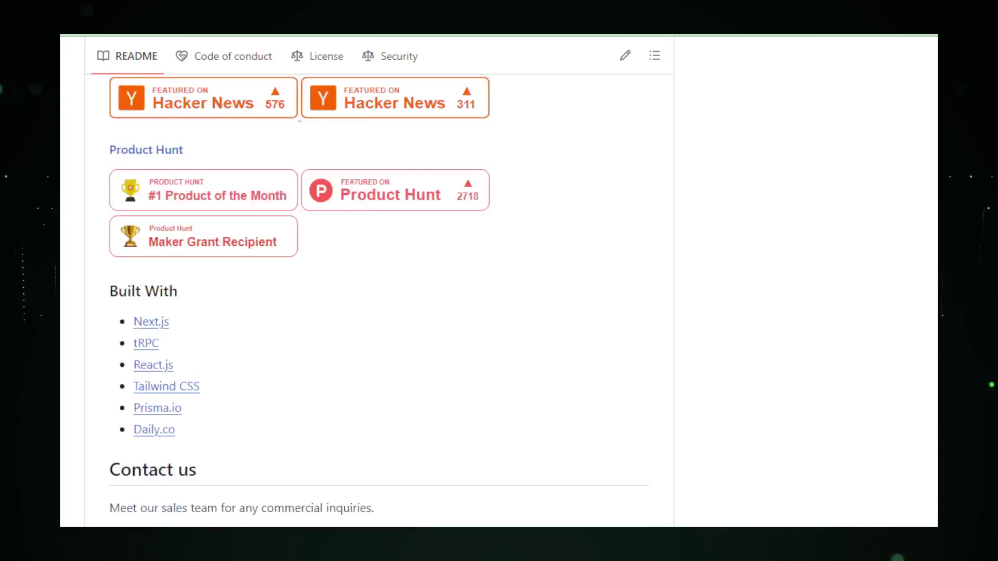
scroll(379, 313, "down", 2)
scroll(379, 313, "down", 1)
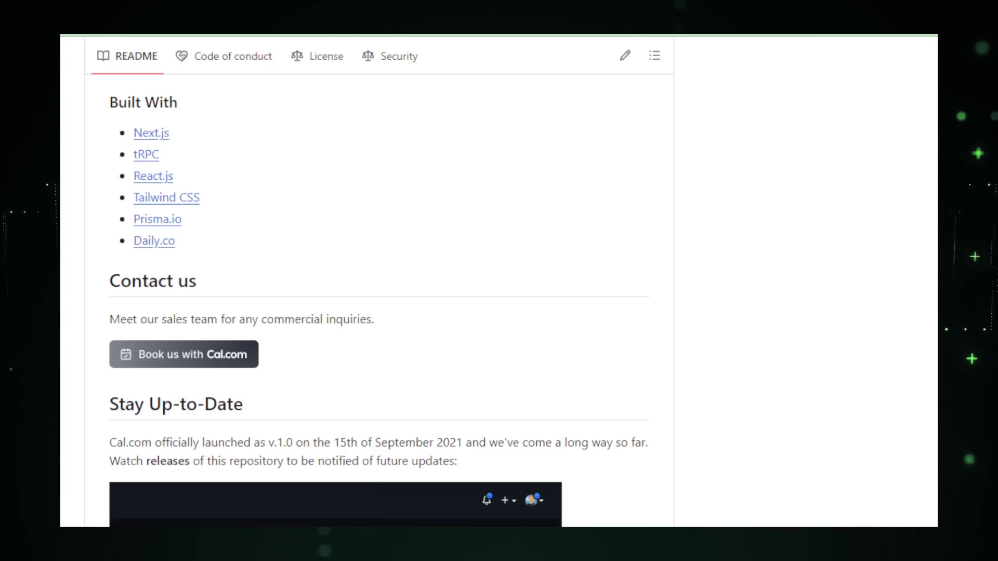
scroll(379, 313, "down", 4)
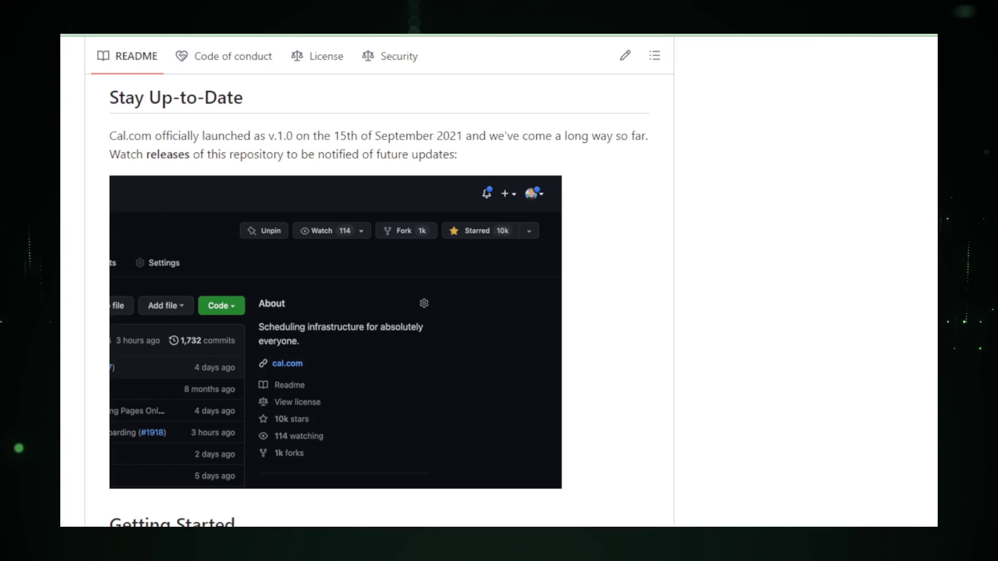
scroll(379, 312, "down", 2)
scroll(379, 313, "down", 3)
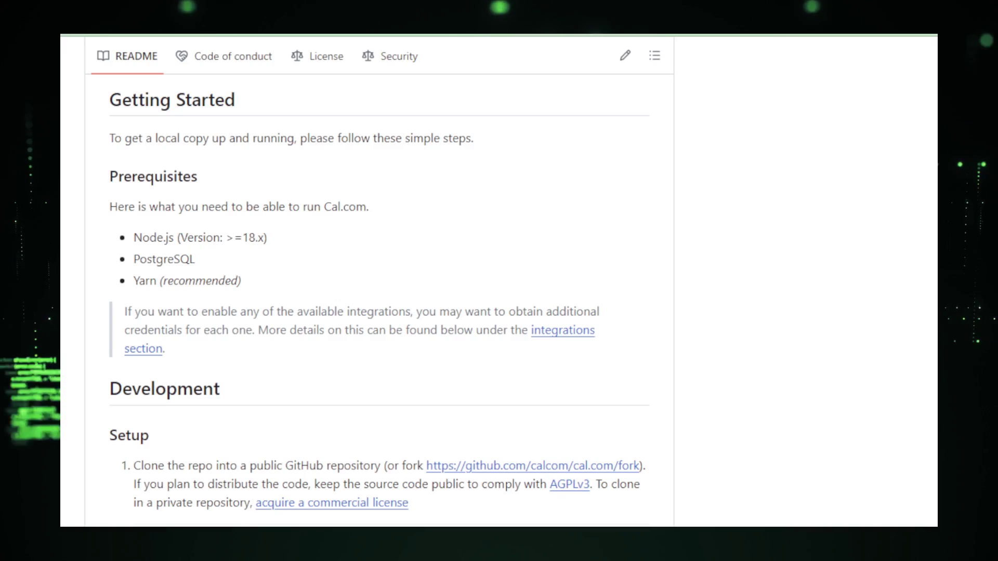
scroll(380, 312, "down", 3)
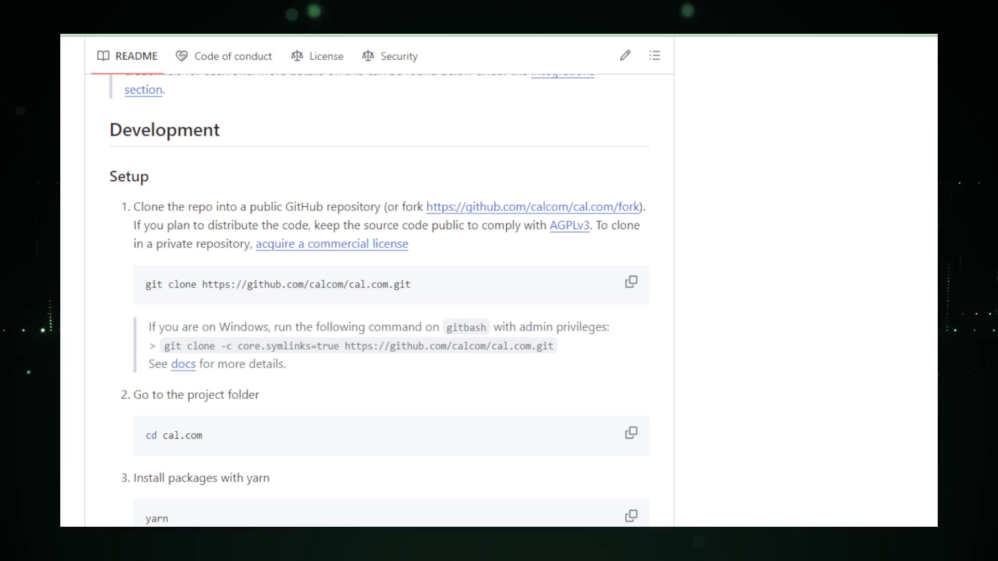
scroll(379, 312, "down", 2)
scroll(380, 312, "down", 5)
scroll(379, 312, "down", 5)
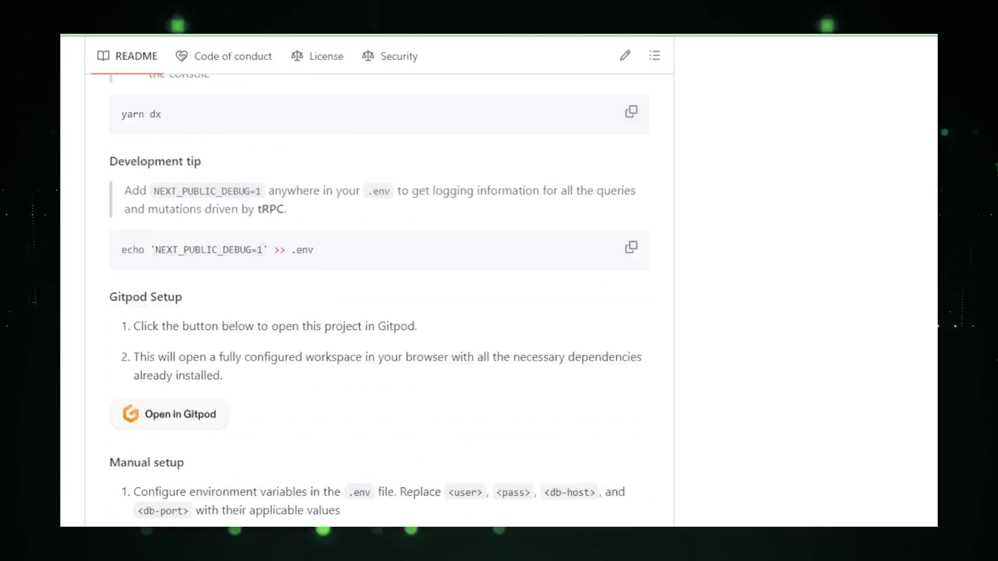
scroll(380, 311, "down", 4)
scroll(380, 312, "down", 1)
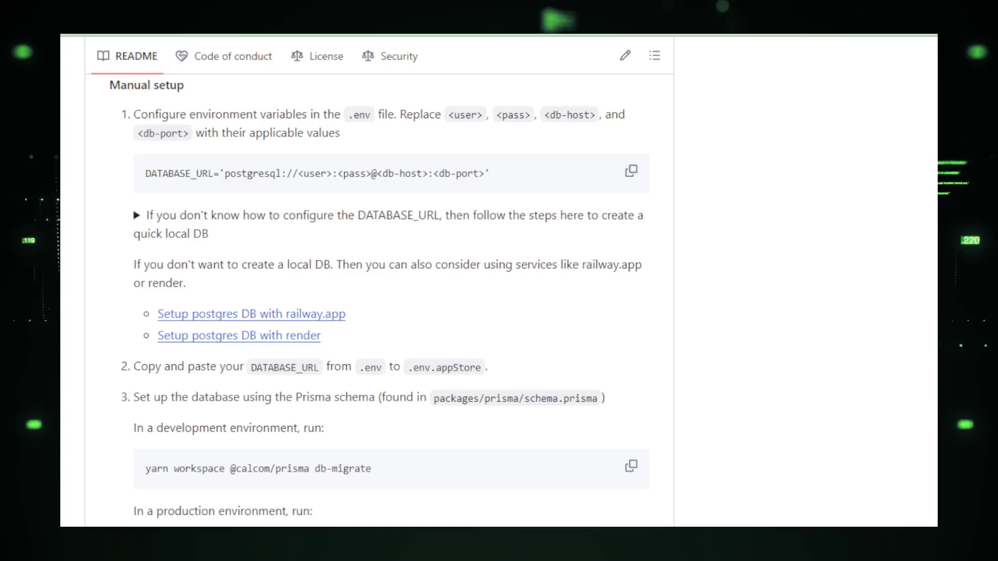
scroll(380, 312, "down", 3)
scroll(379, 312, "down", 3)
scroll(379, 312, "down", 3)
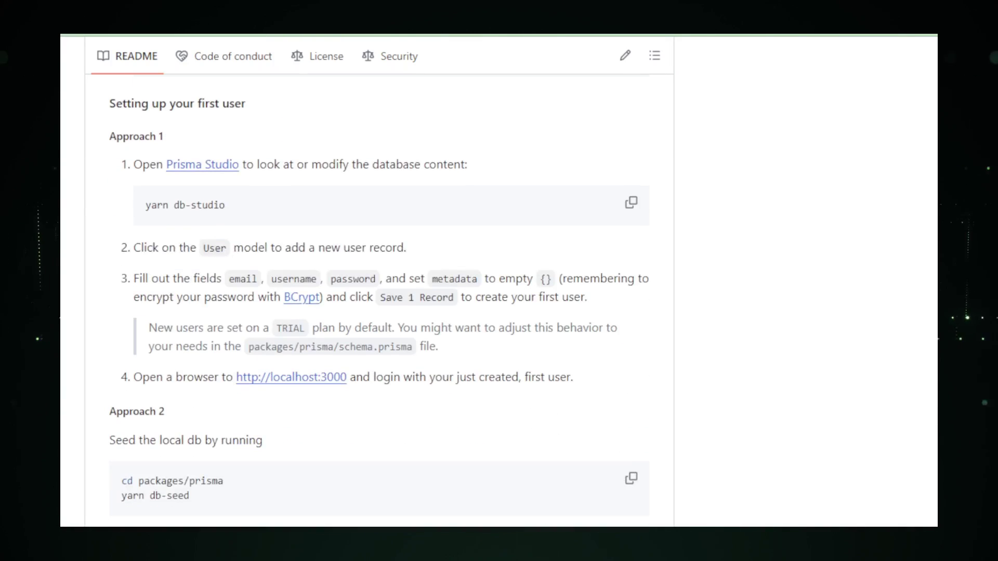
scroll(379, 312, "down", 1)
scroll(379, 312, "down", 5)
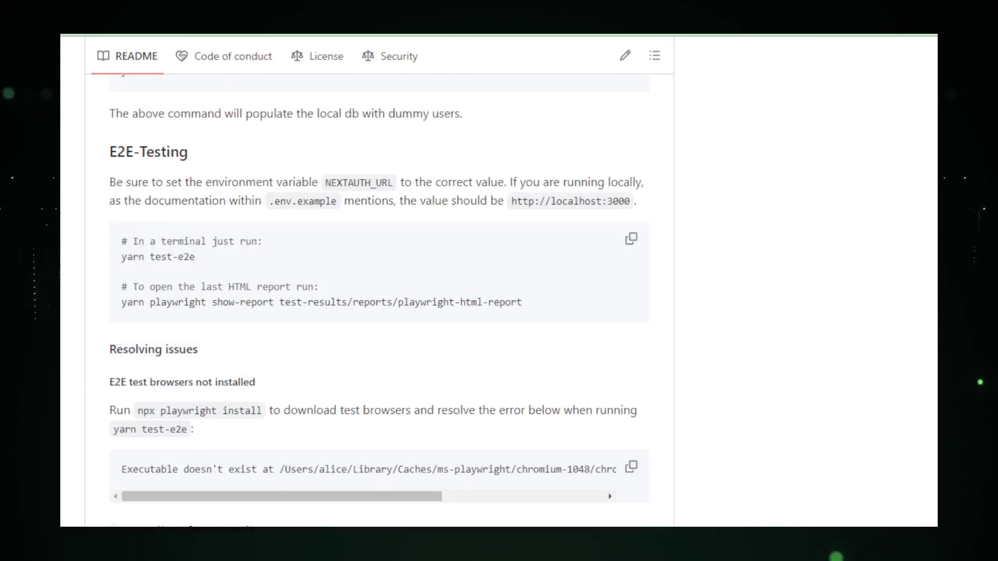
scroll(379, 312, "down", 3)
scroll(380, 312, "down", 3)
scroll(379, 312, "down", 3)
scroll(379, 312, "down", 5)
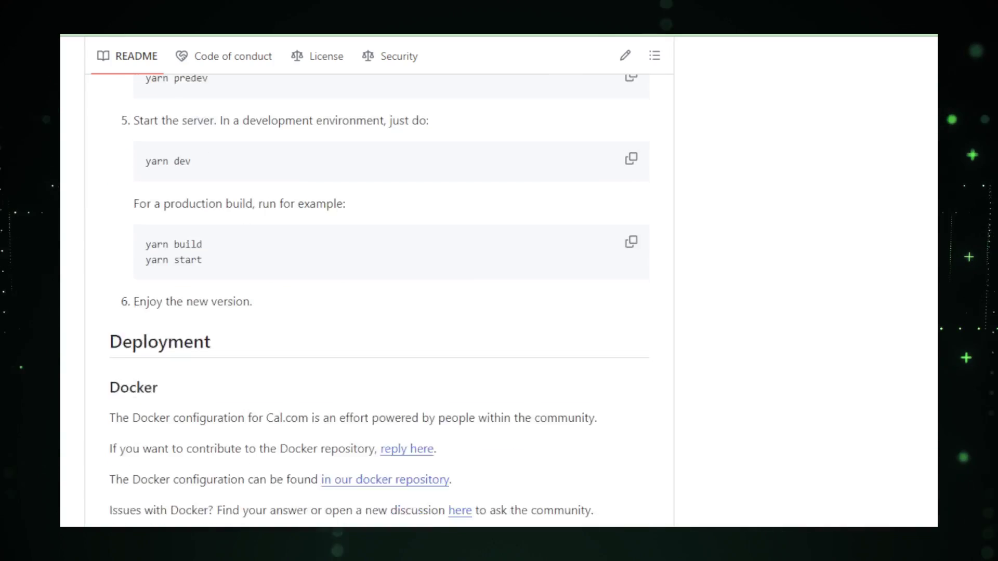
scroll(379, 312, "down", 3)
scroll(379, 312, "down", 1)
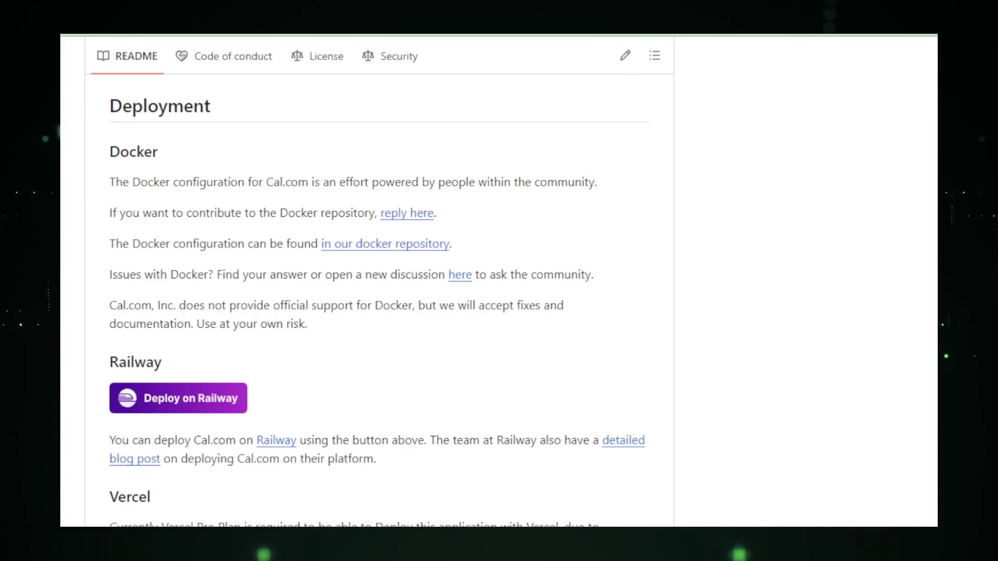
scroll(379, 313, "down", 3)
scroll(379, 312, "down", 2)
scroll(380, 313, "down", 3)
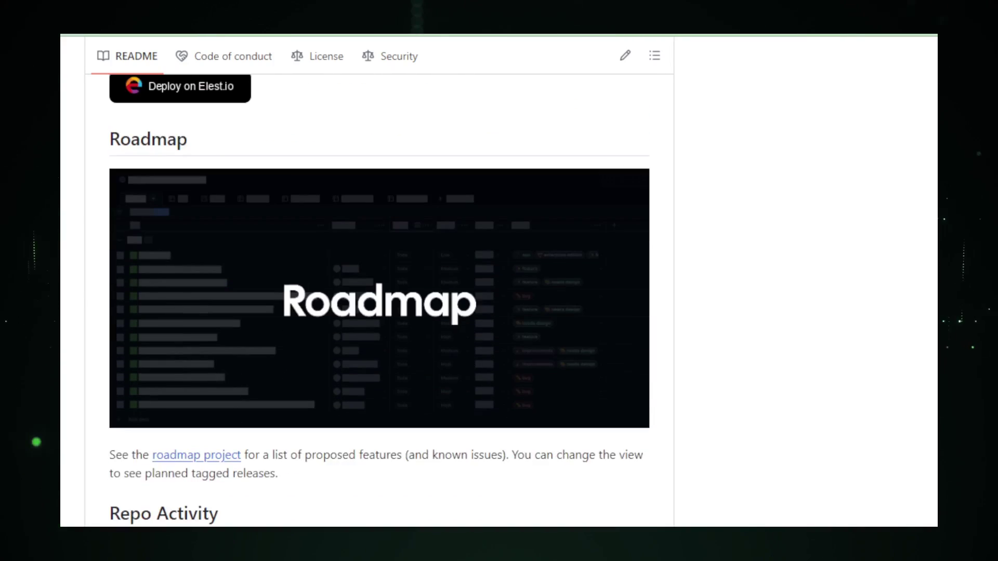
scroll(379, 312, "down", 2)
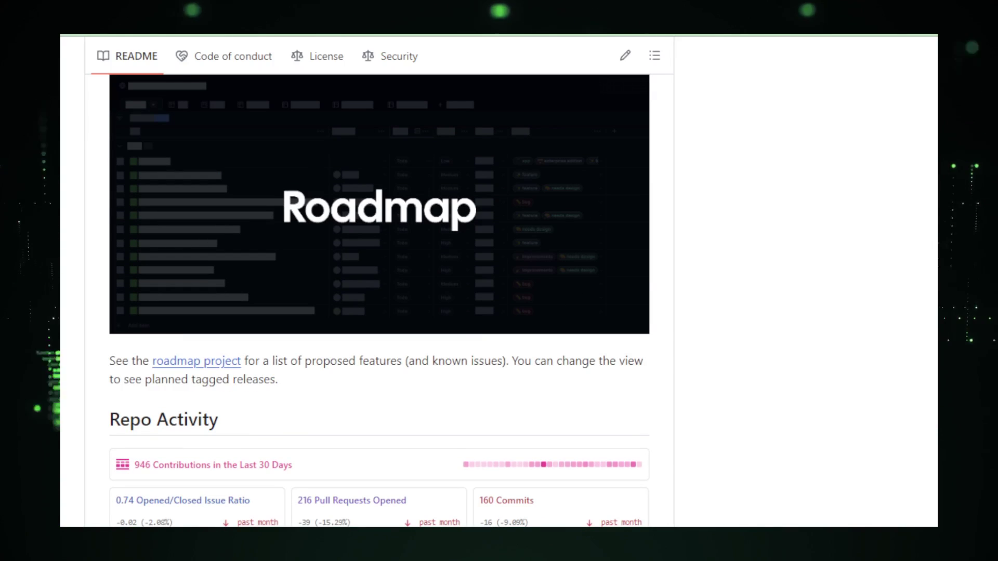
scroll(380, 312, "down", 4)
scroll(379, 312, "down", 2)
scroll(379, 312, "down", 2)
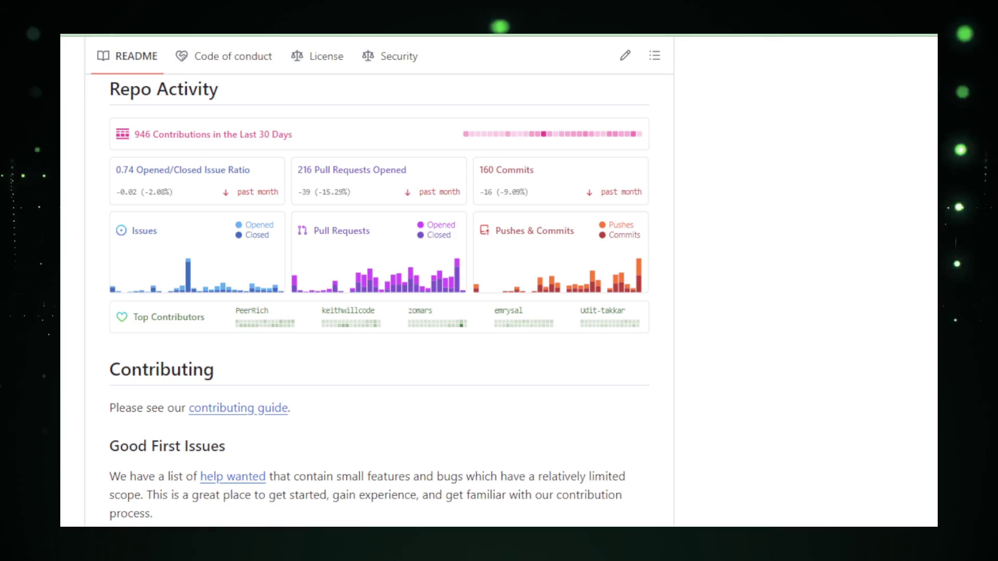
scroll(379, 312, "down", 2)
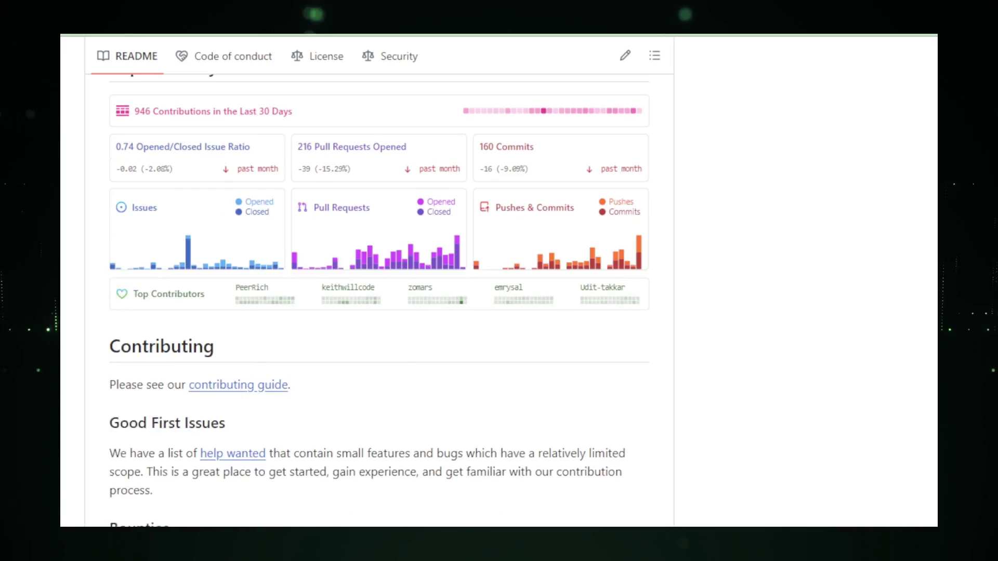
scroll(380, 311, "down", 5)
scroll(379, 312, "down", 3)
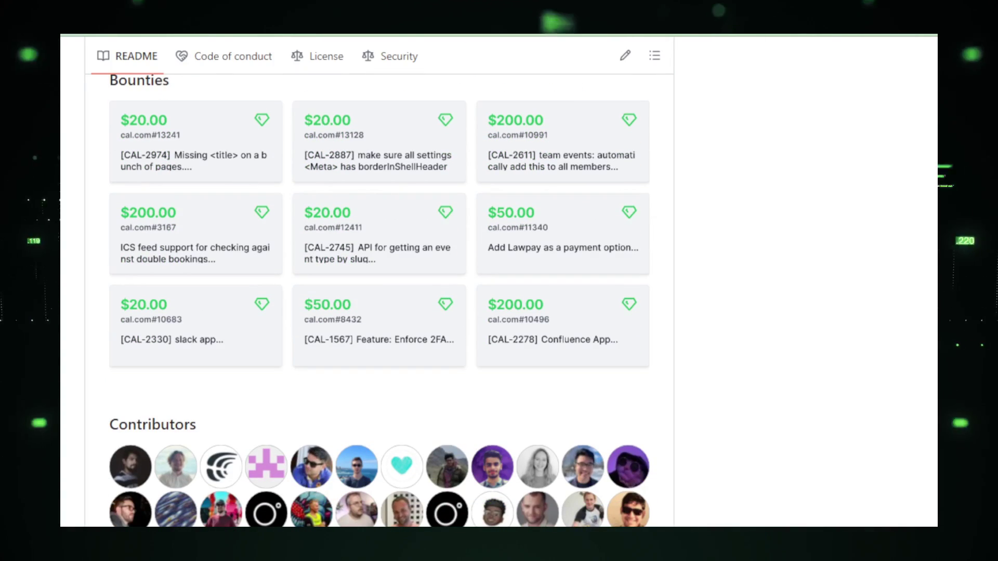
scroll(379, 312, "down", 6)
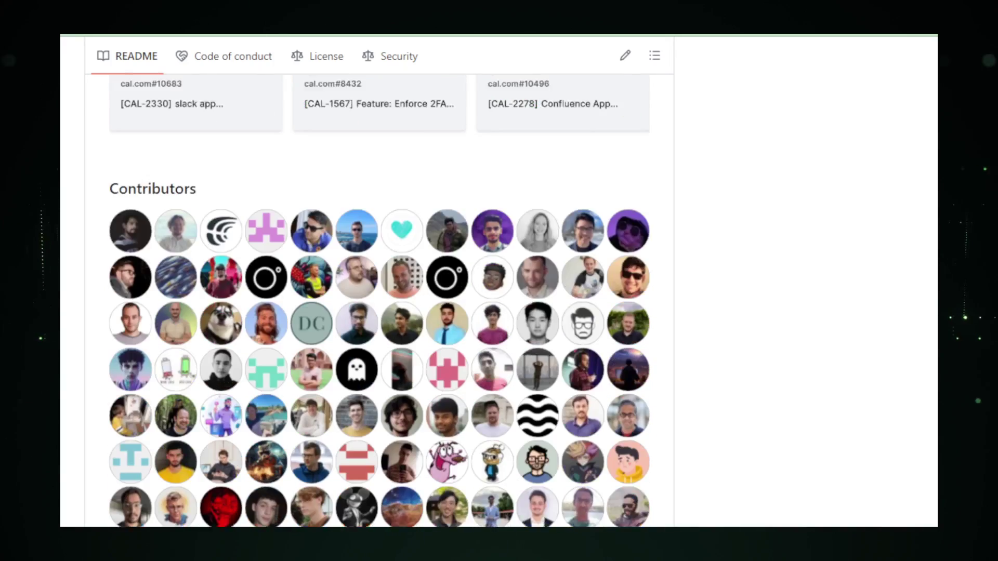
scroll(379, 312, "down", 5)
scroll(380, 312, "down", 5)
scroll(379, 312, "down", 3)
scroll(379, 313, "down", 2)
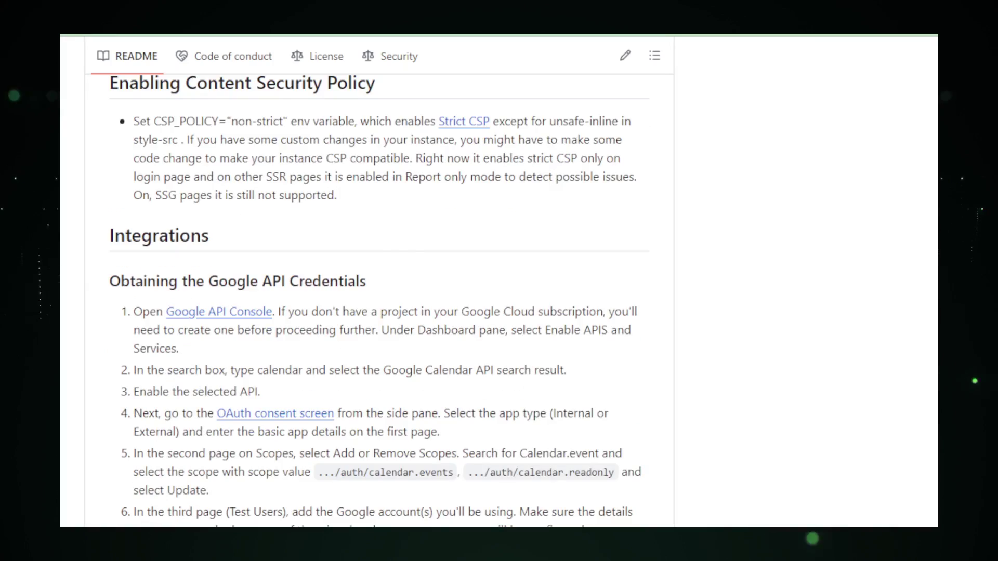
scroll(379, 312, "down", 2)
scroll(379, 313, "down", 3)
scroll(379, 312, "down", 3)
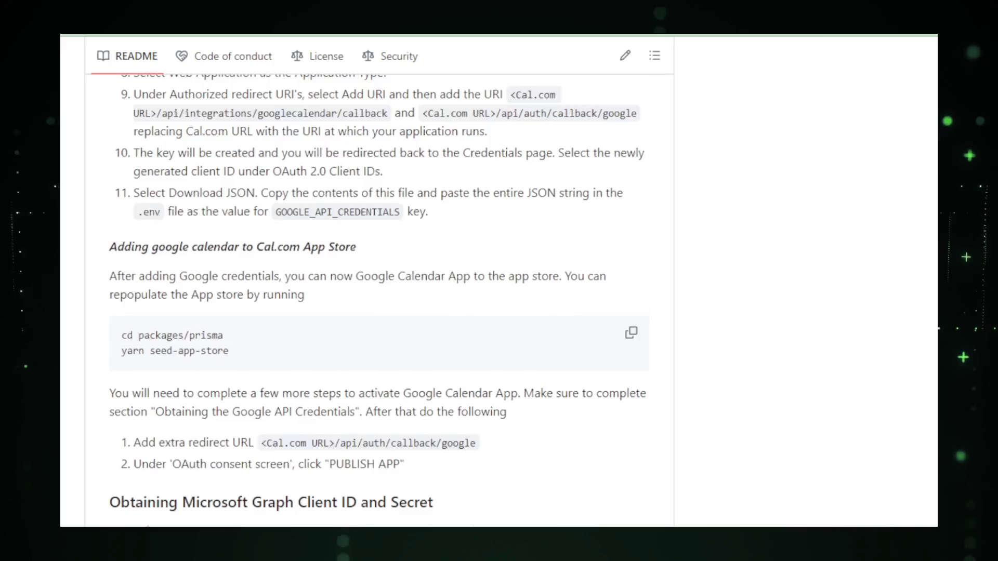
scroll(380, 312, "down", 5)
scroll(379, 312, "down", 4)
scroll(379, 312, "down", 5)
scroll(380, 312, "down", 3)
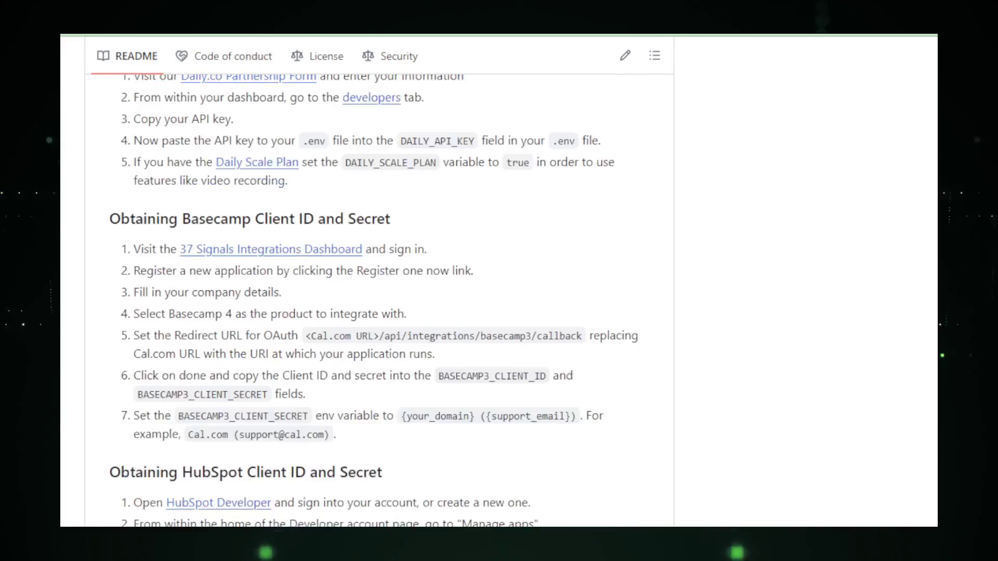
scroll(379, 312, "down", 4)
scroll(379, 312, "down", 4)
scroll(379, 312, "down", 2)
scroll(380, 312, "down", 1)
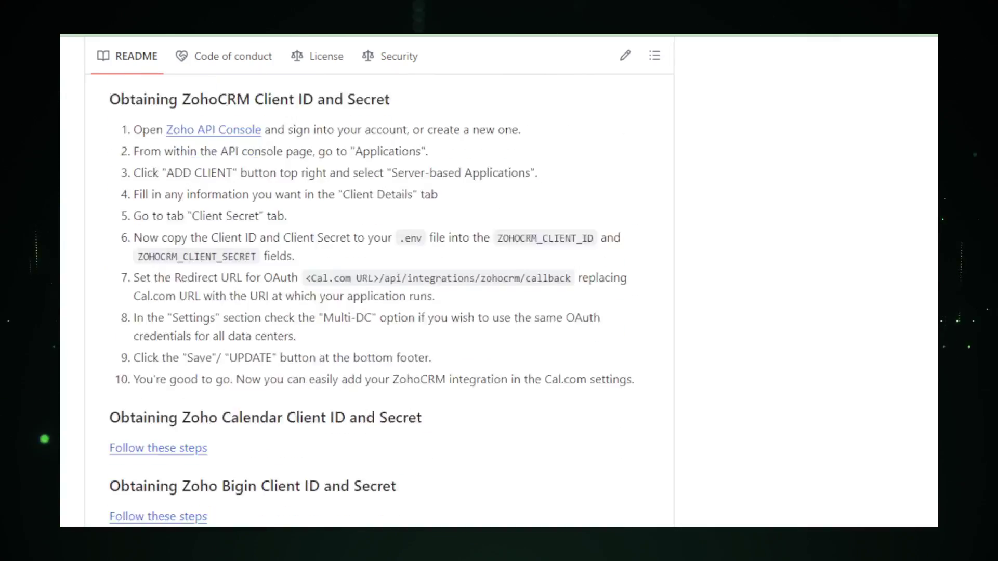
scroll(379, 312, "down", 4)
scroll(379, 312, "down", 4)
scroll(380, 312, "down", 3)
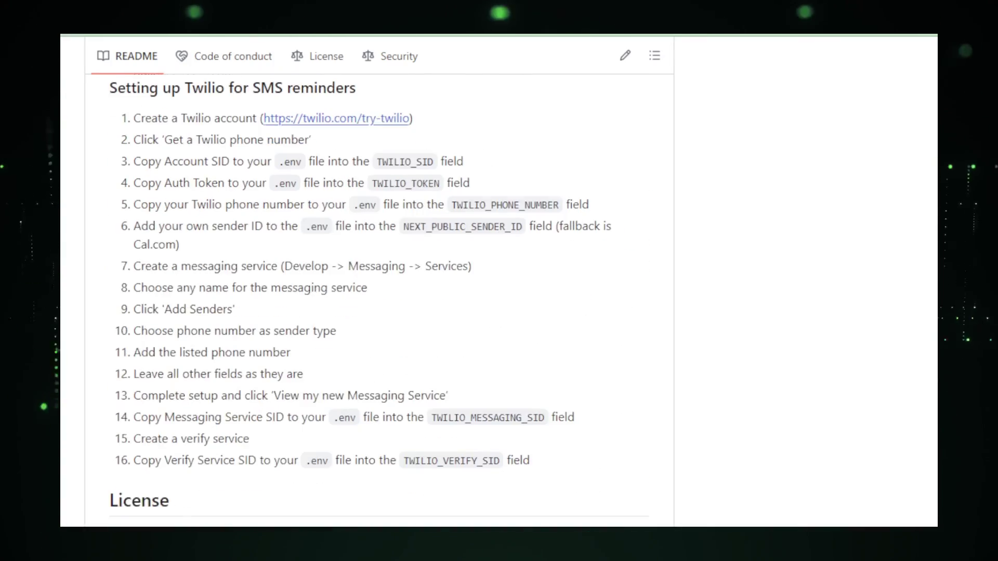